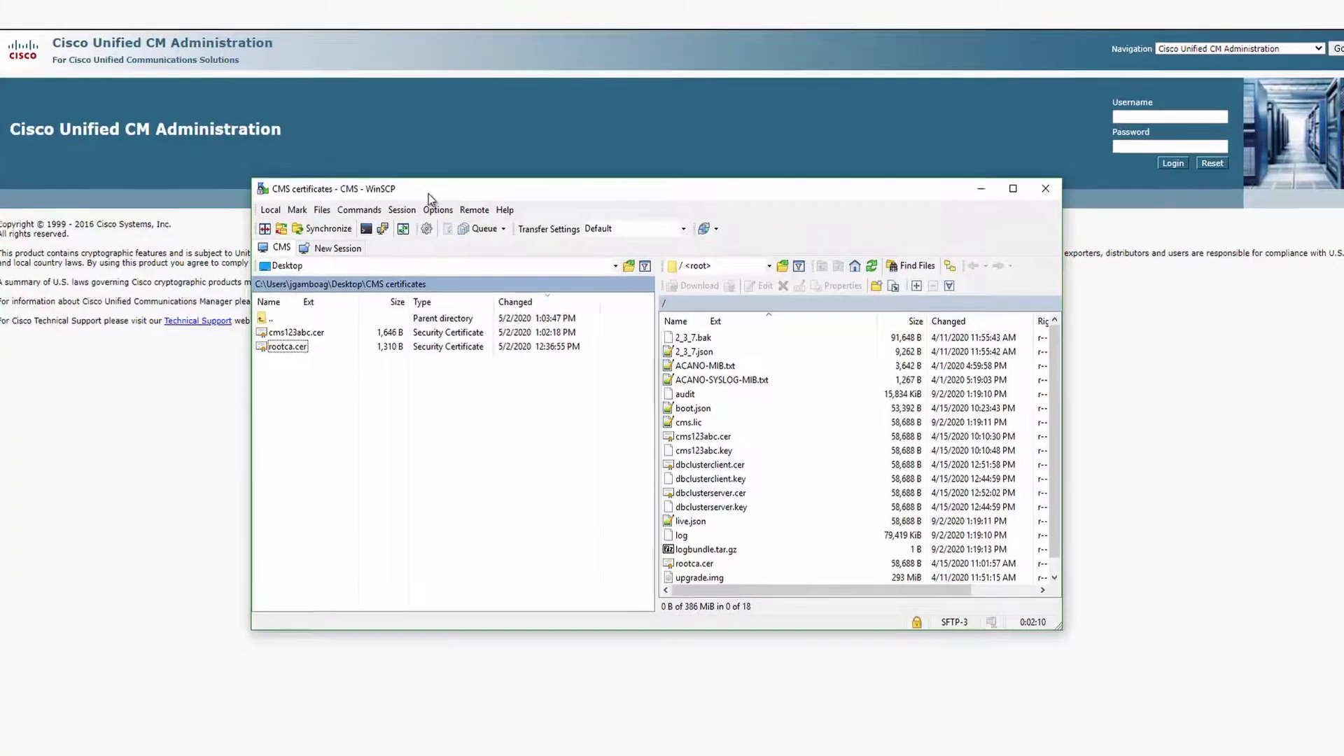
- In WinSCP, confirm rootca.cer is in the local CMS certificates folder
{"action": "scroll", "coordinate": [754, 573], "scroll_direction": "down", "scroll_amount": 1}
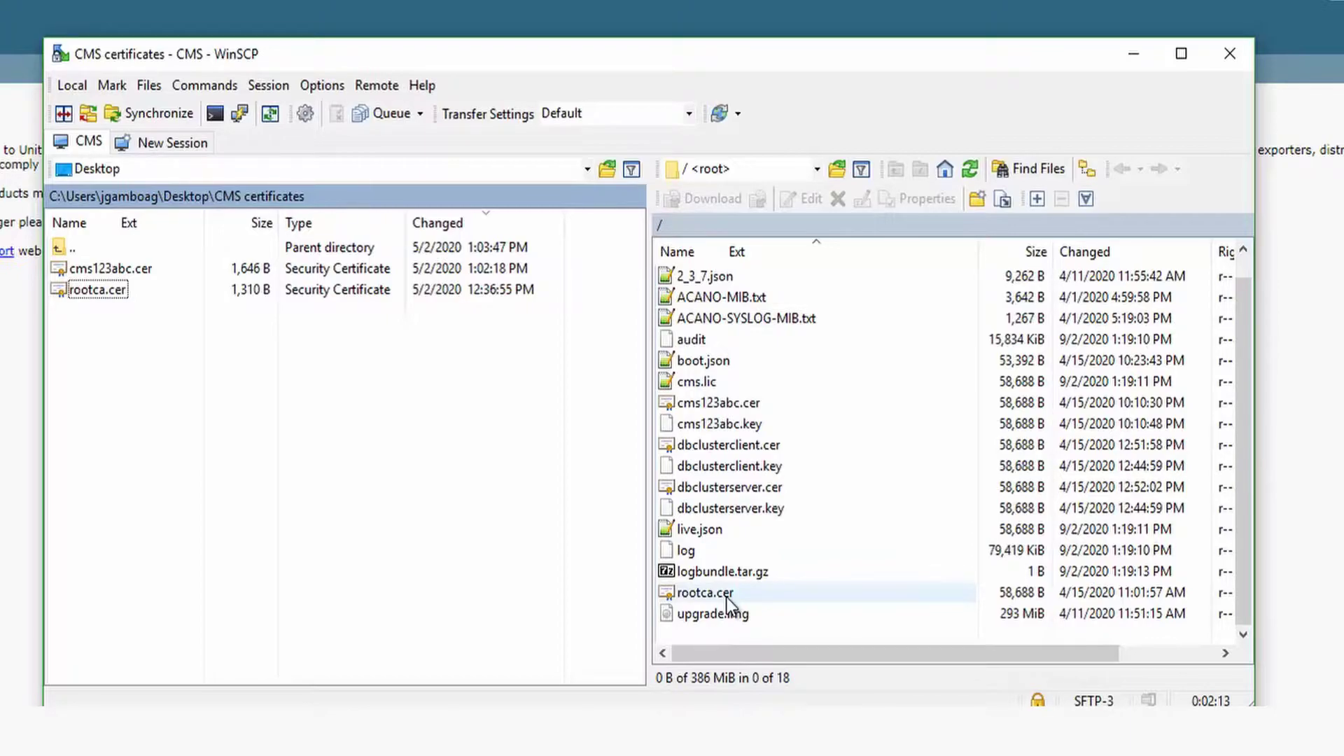
{"action": "left_click", "coordinate": [721, 572]}
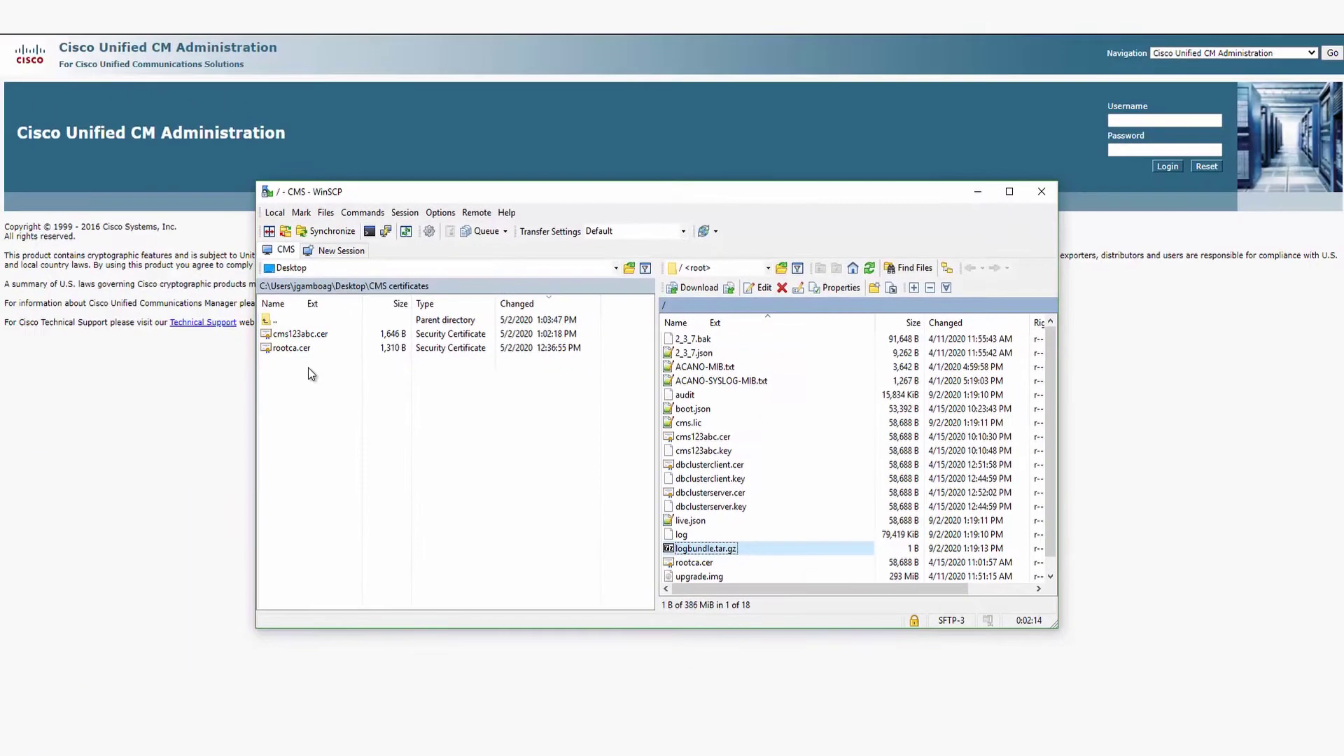
{"action": "left_click", "coordinate": [294, 348]}
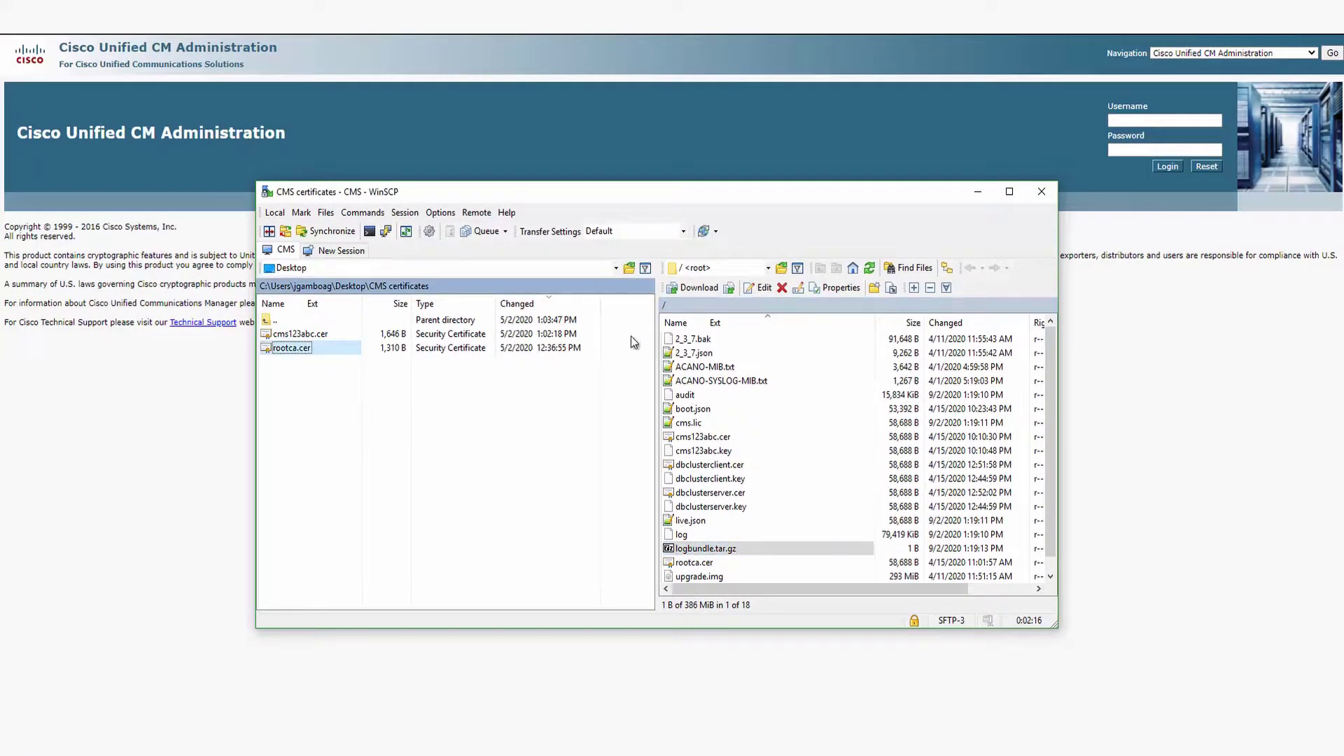
- Minimize WinSCP and go to Certificate Management in Cisco Unified OS Administration
{"action": "left_click", "coordinate": [979, 198]}
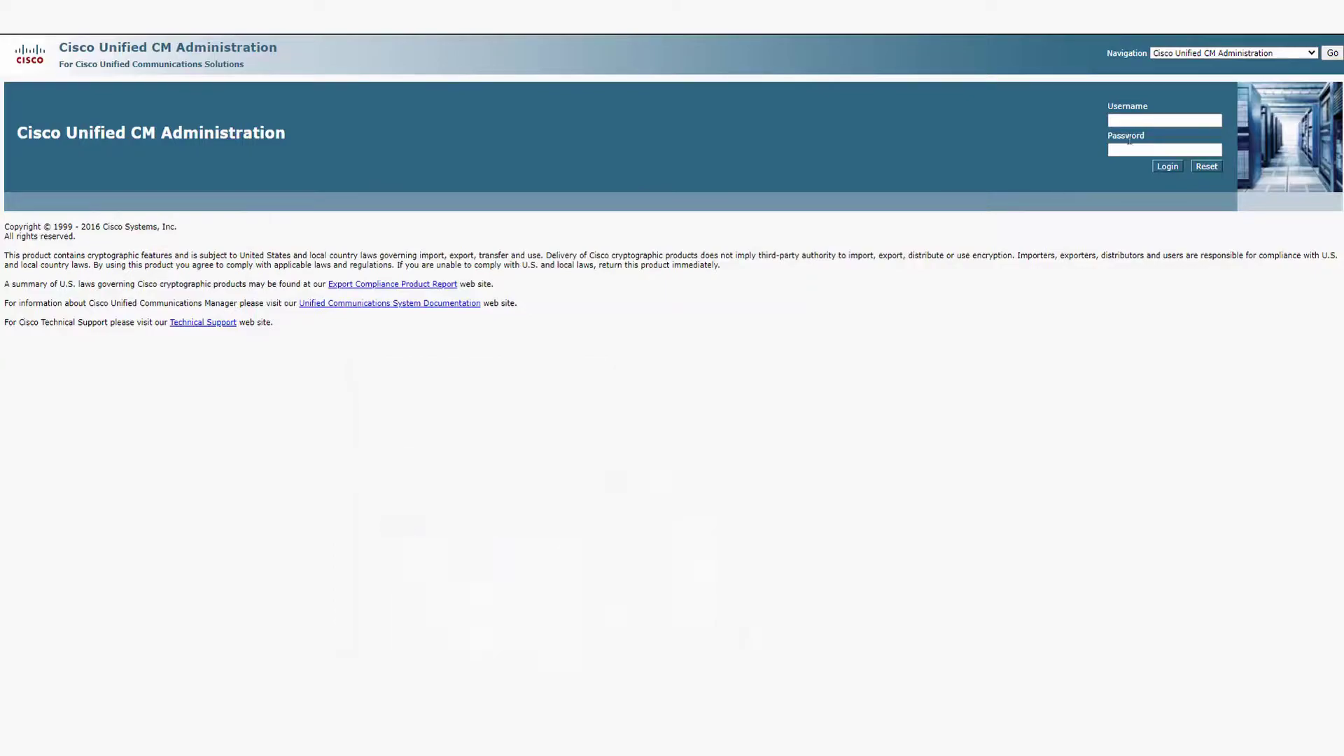
{"action": "left_click", "coordinate": [1264, 55]}
{"action": "left_click", "coordinate": [1245, 106]}
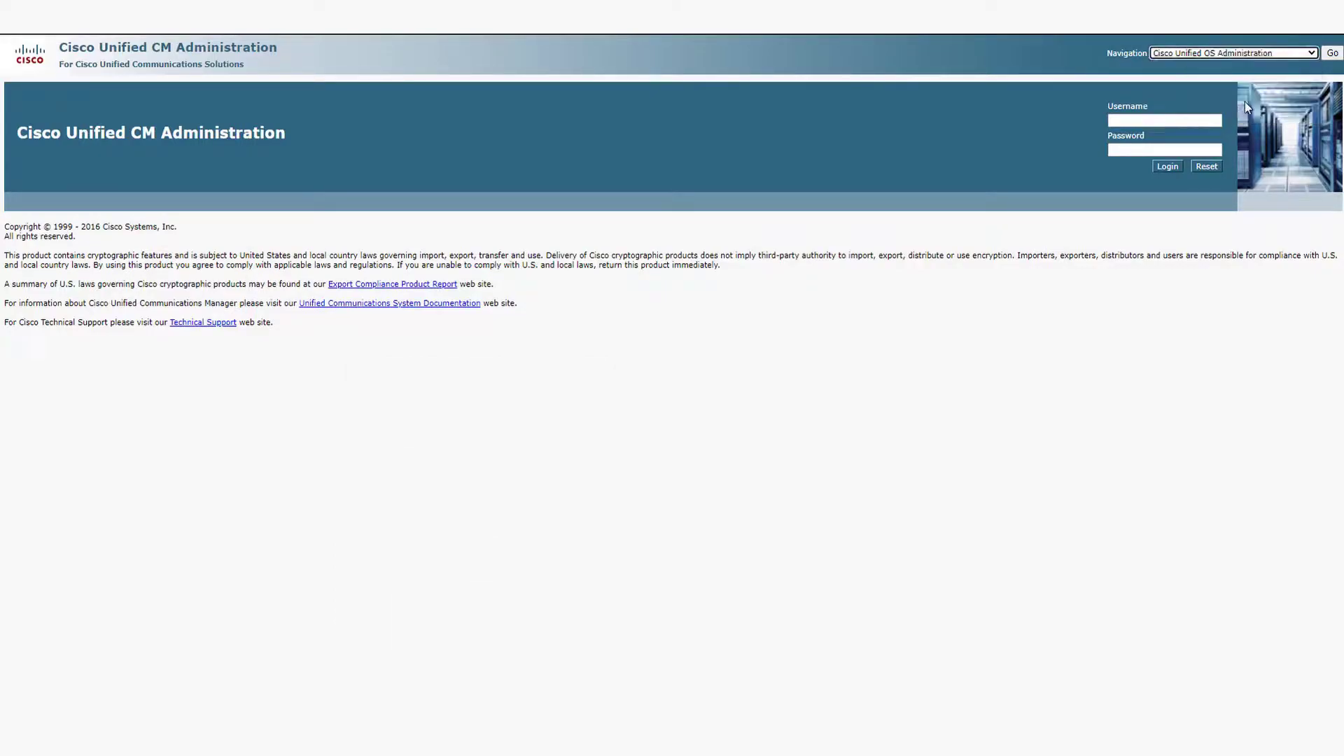
{"action": "left_click", "coordinate": [1333, 56]}
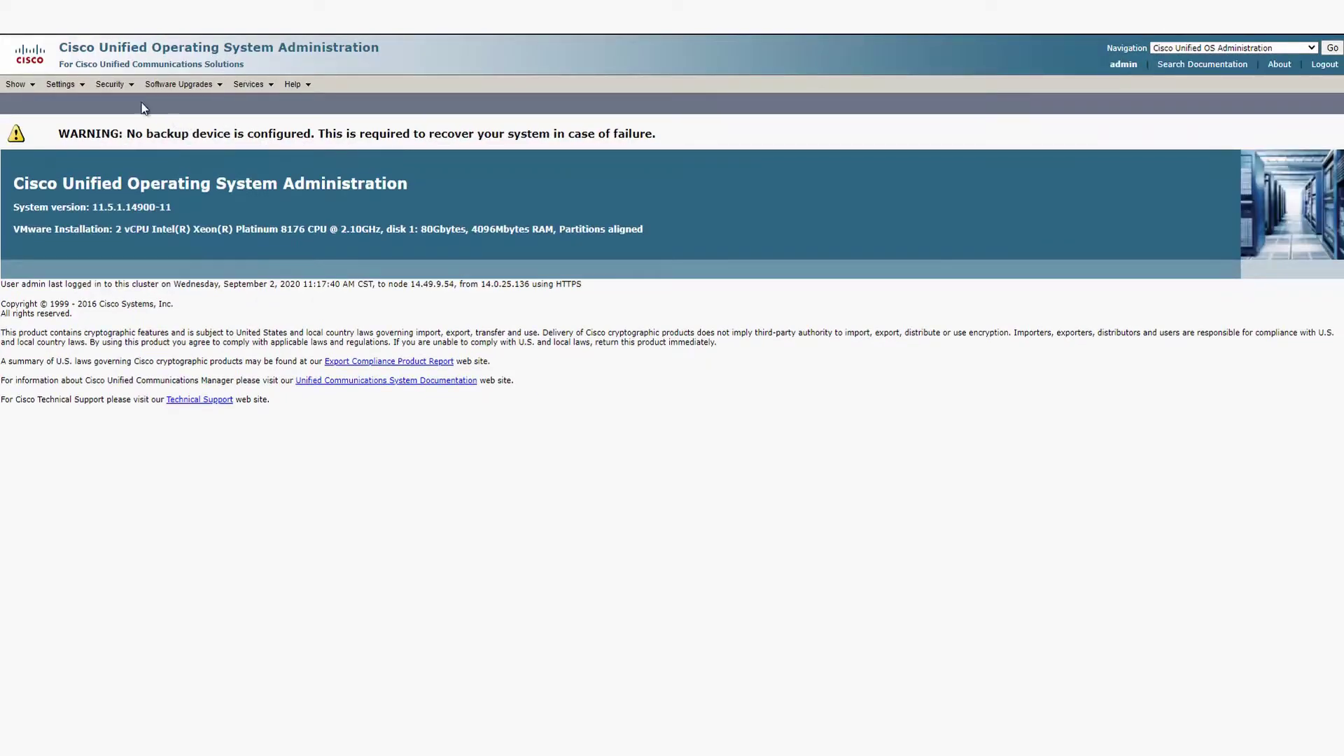
{"action": "left_click", "coordinate": [112, 84]}
{"action": "left_click", "coordinate": [153, 102]}
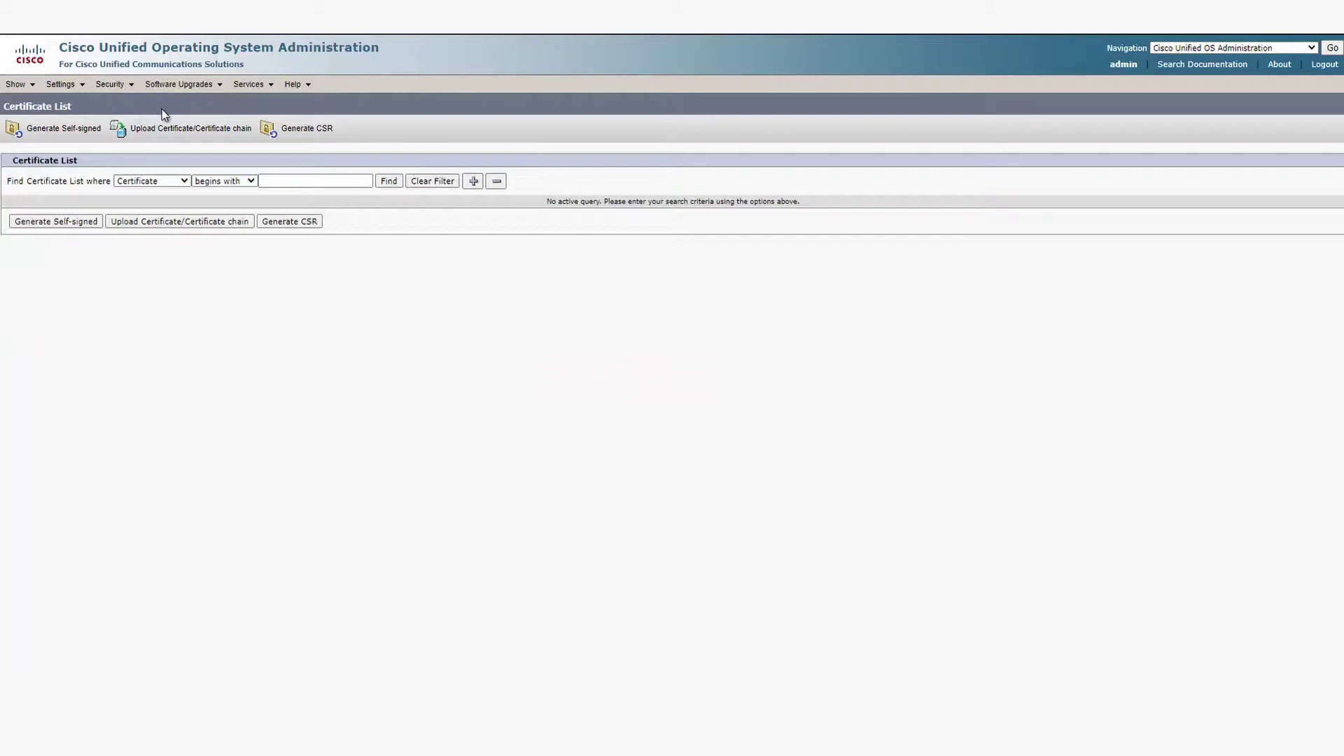
- Upload cmsroot.cer as a CallManager-trust certificate with description CMSroot
{"action": "left_click", "coordinate": [175, 129]}
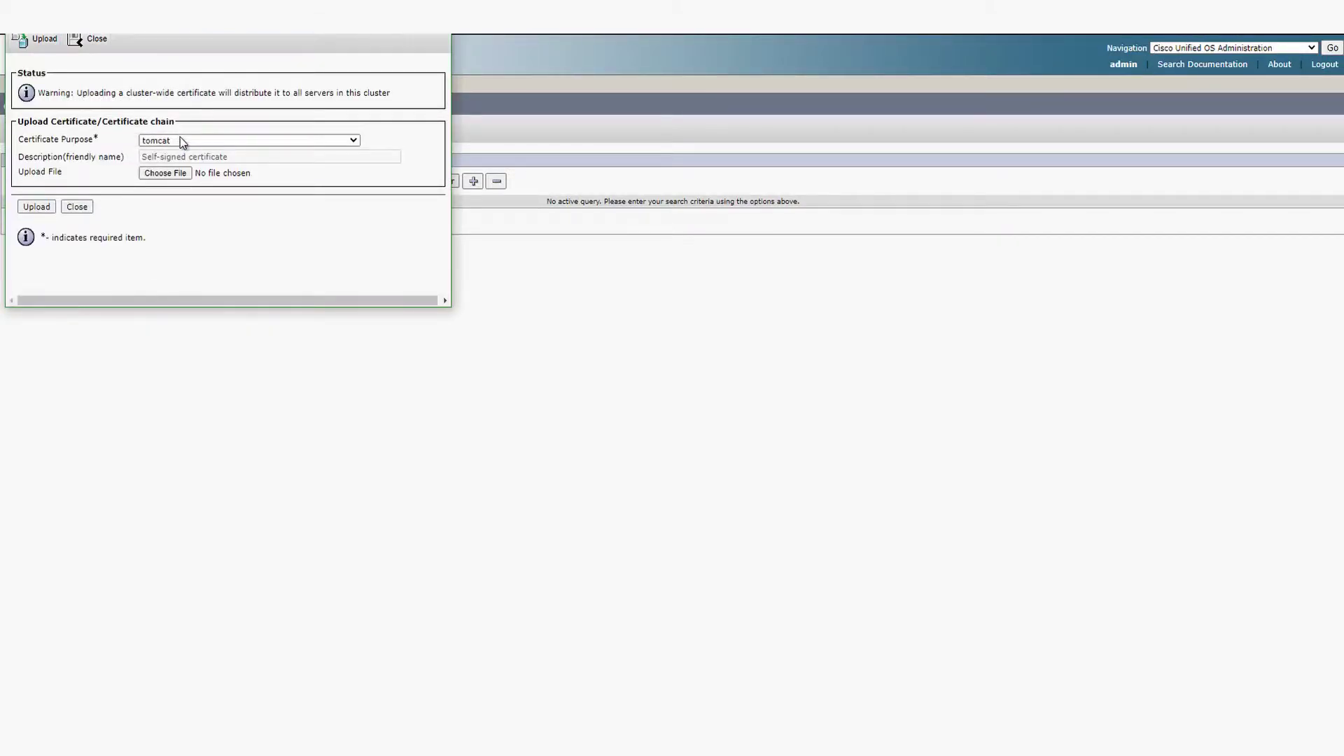
{"action": "left_click", "coordinate": [182, 141]}
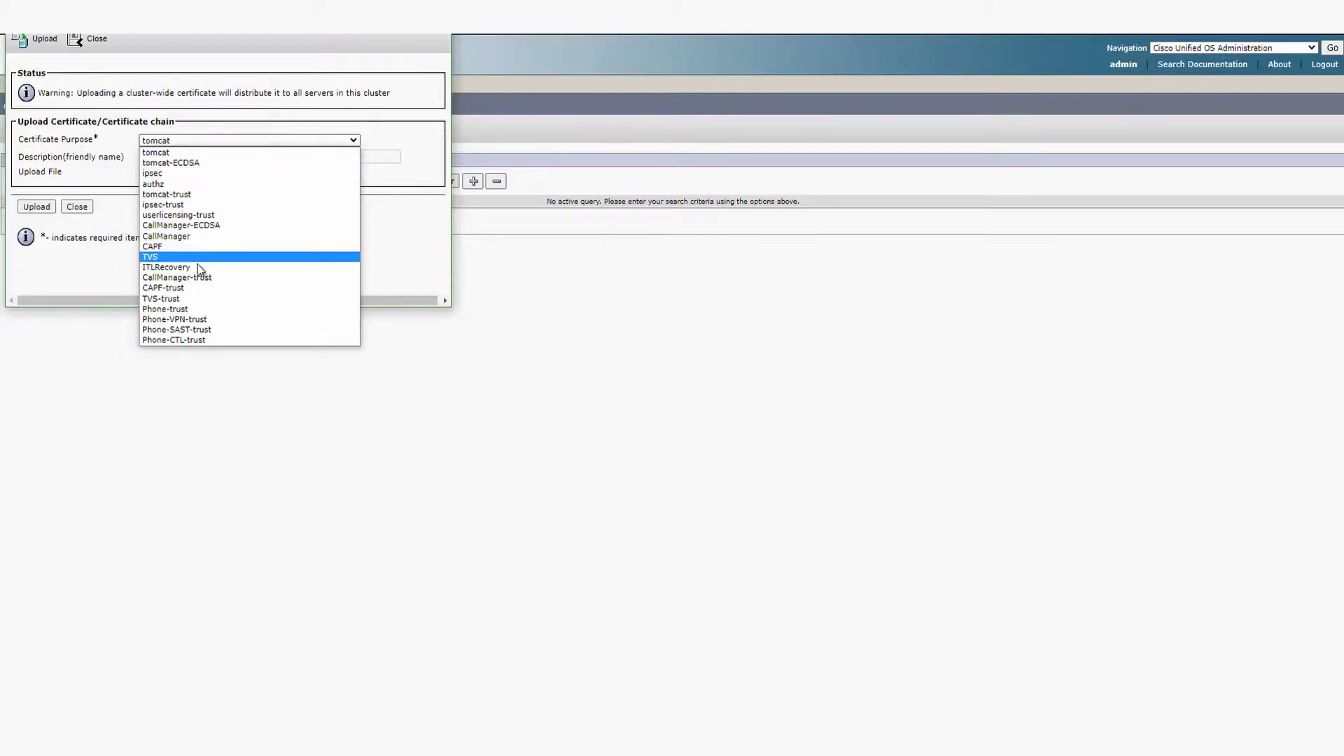
{"action": "left_click", "coordinate": [193, 277]}
{"action": "left_click", "coordinate": [161, 155]}
{"action": "type", "text": "CMSroot"}
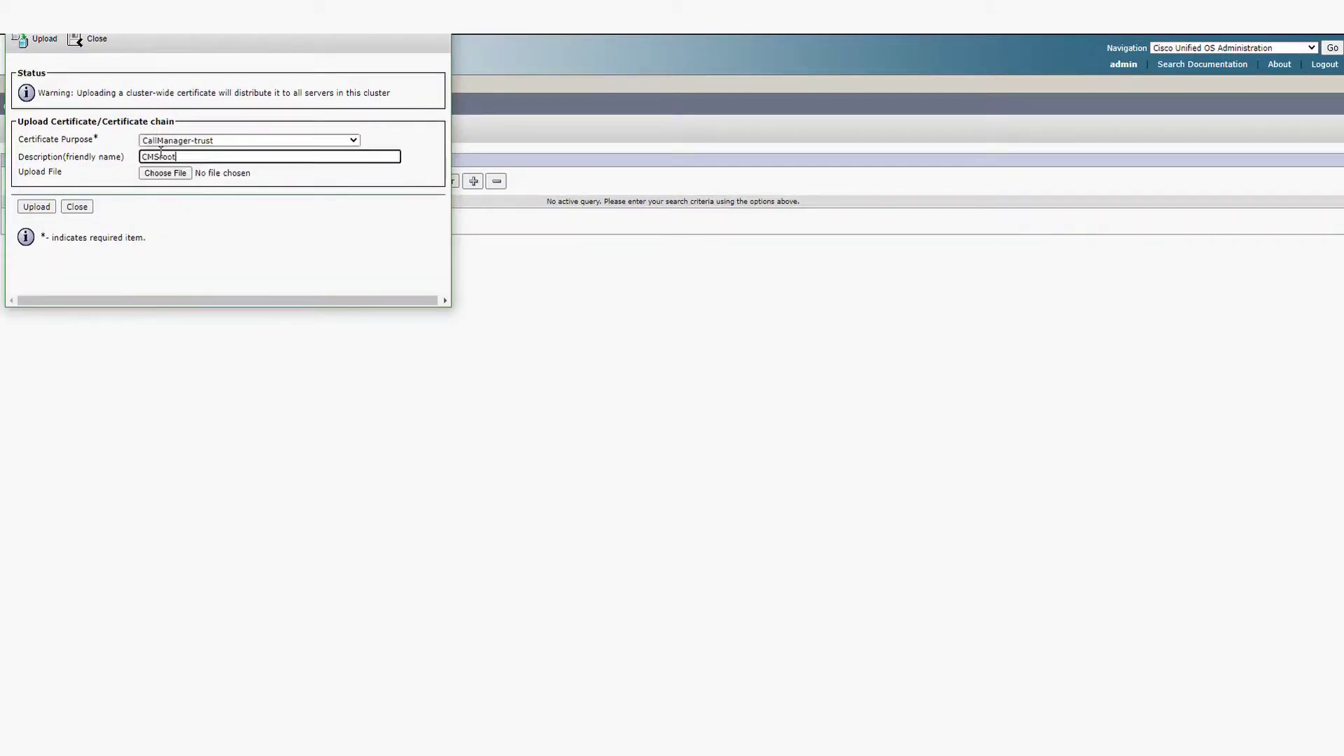
{"action": "left_click", "coordinate": [168, 175]}
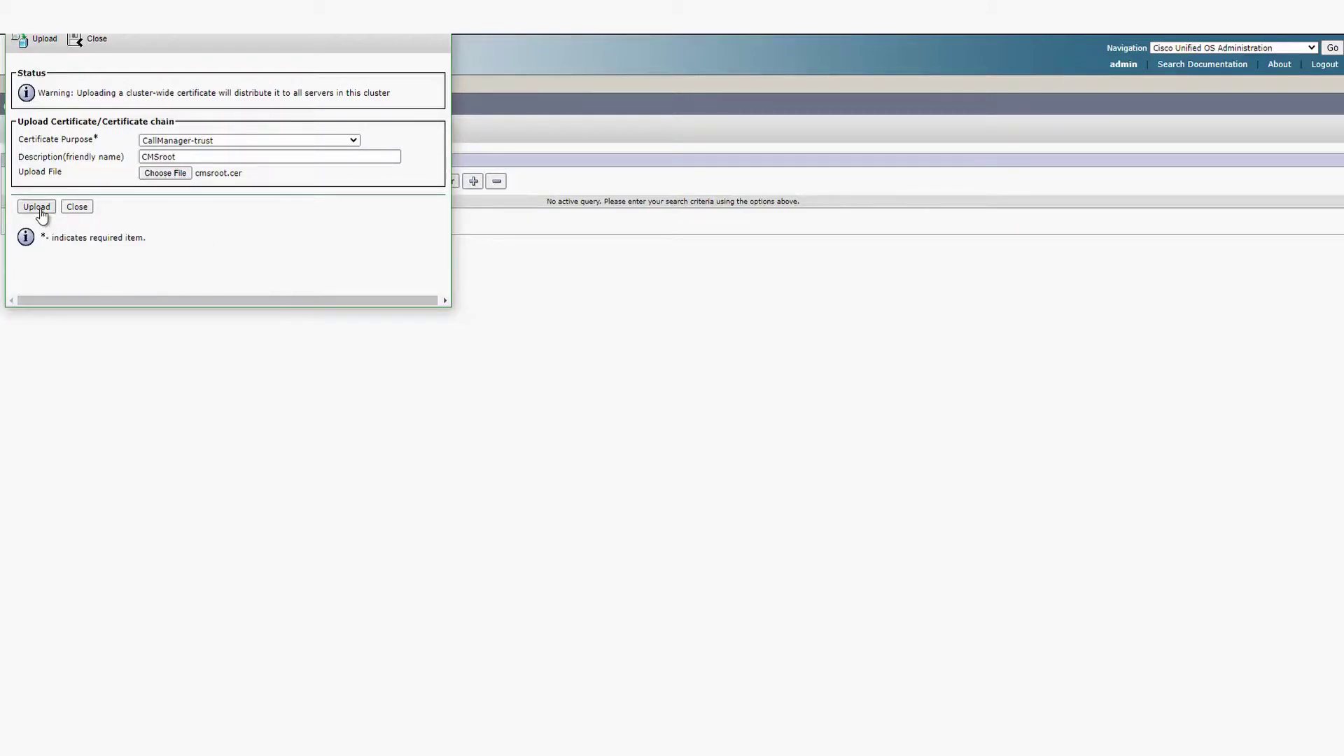
{"action": "left_click", "coordinate": [38, 208]}
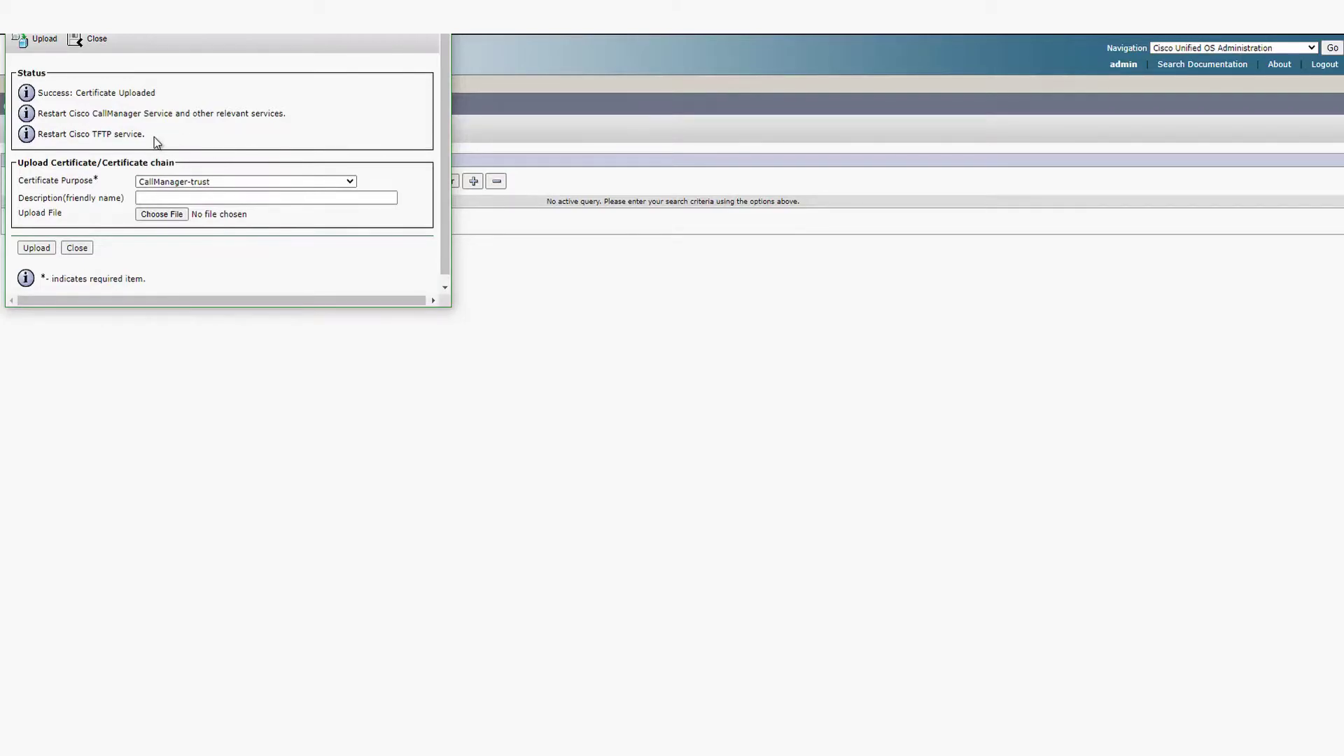
{"action": "left_click_drag", "start_coordinate": [148, 137], "coordinate": [67, 147]}
{"action": "left_click", "coordinate": [206, 145]}
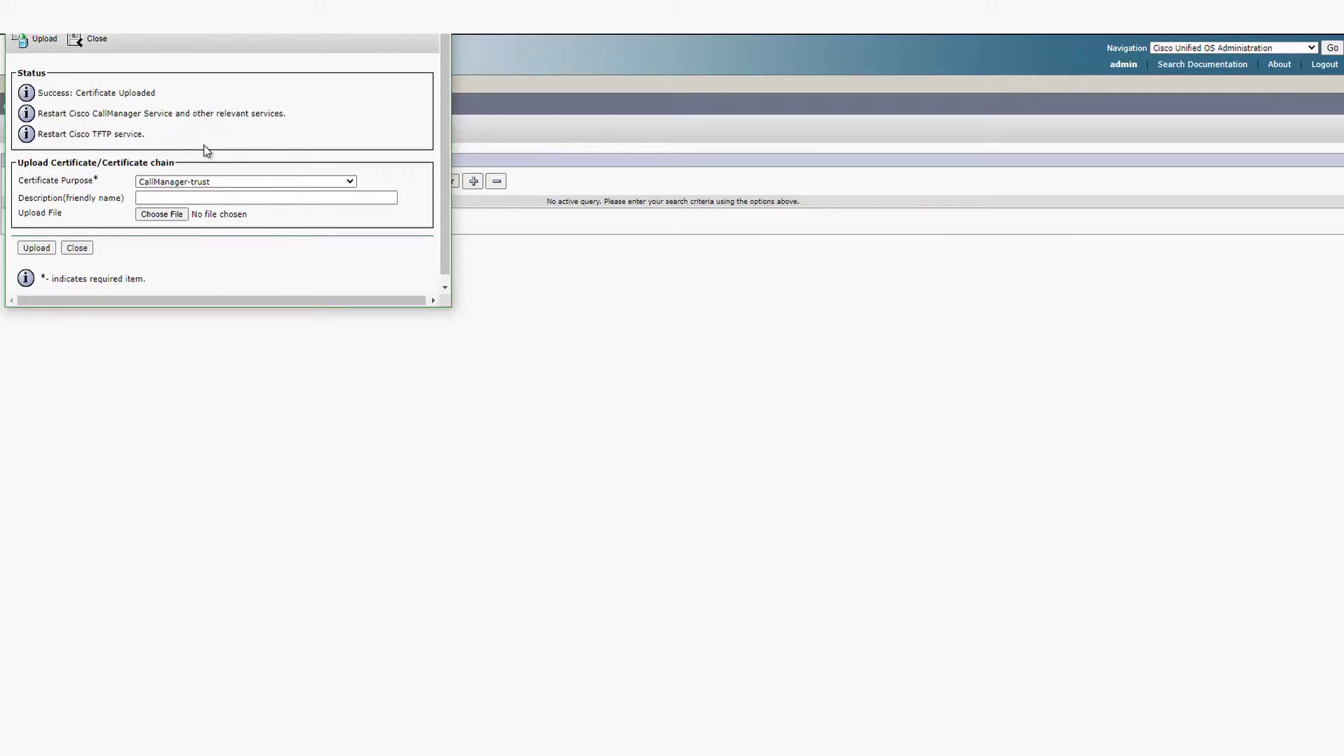
- List all 32 certificates and locate the CMSroot CallManager-trust entry
{"action": "left_click", "coordinate": [77, 249]}
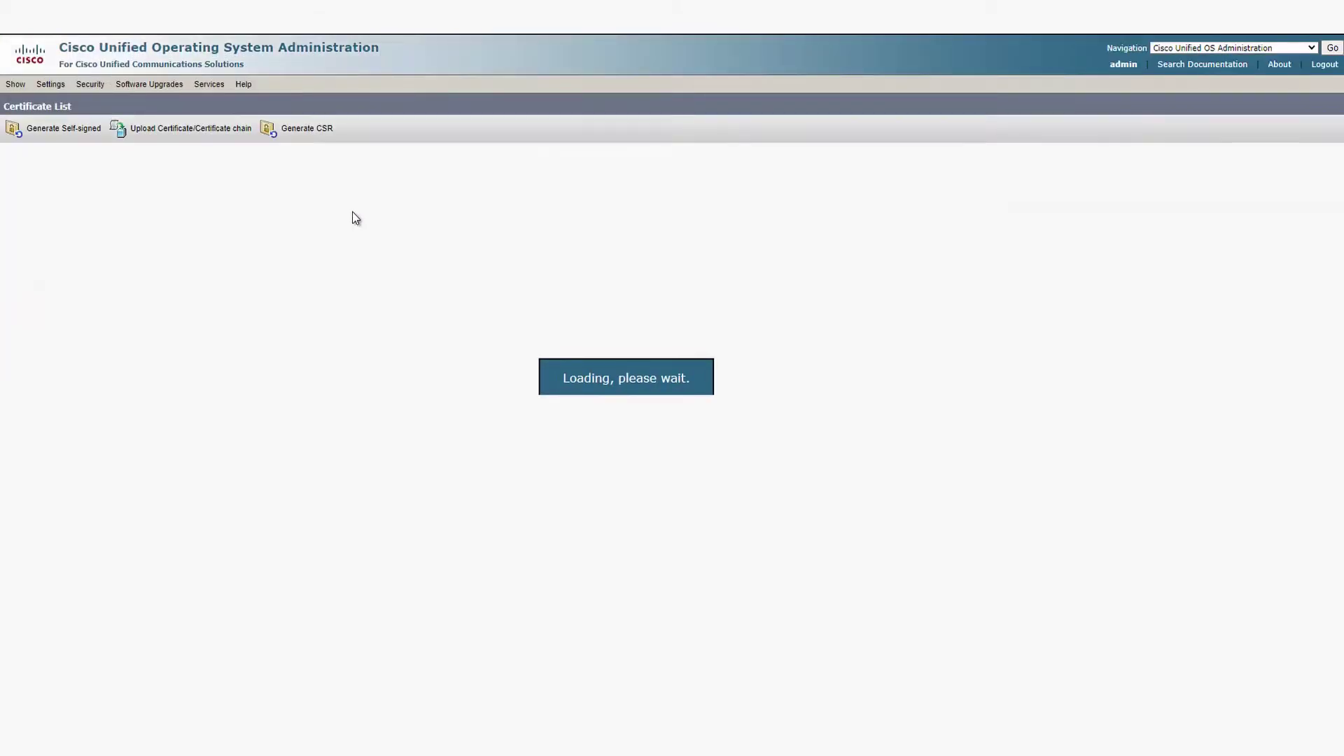
{"action": "left_click", "coordinate": [394, 177]}
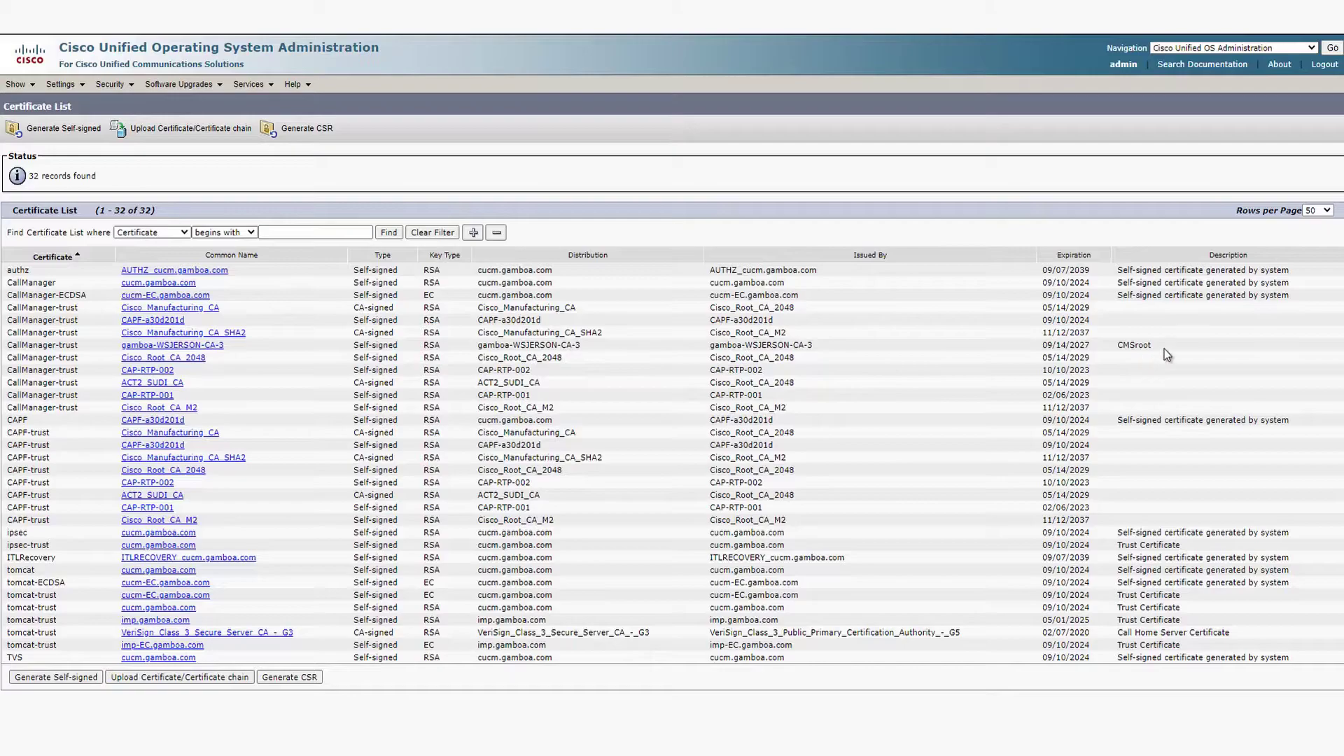
{"action": "left_click_drag", "start_coordinate": [1164, 348], "coordinate": [1103, 348]}
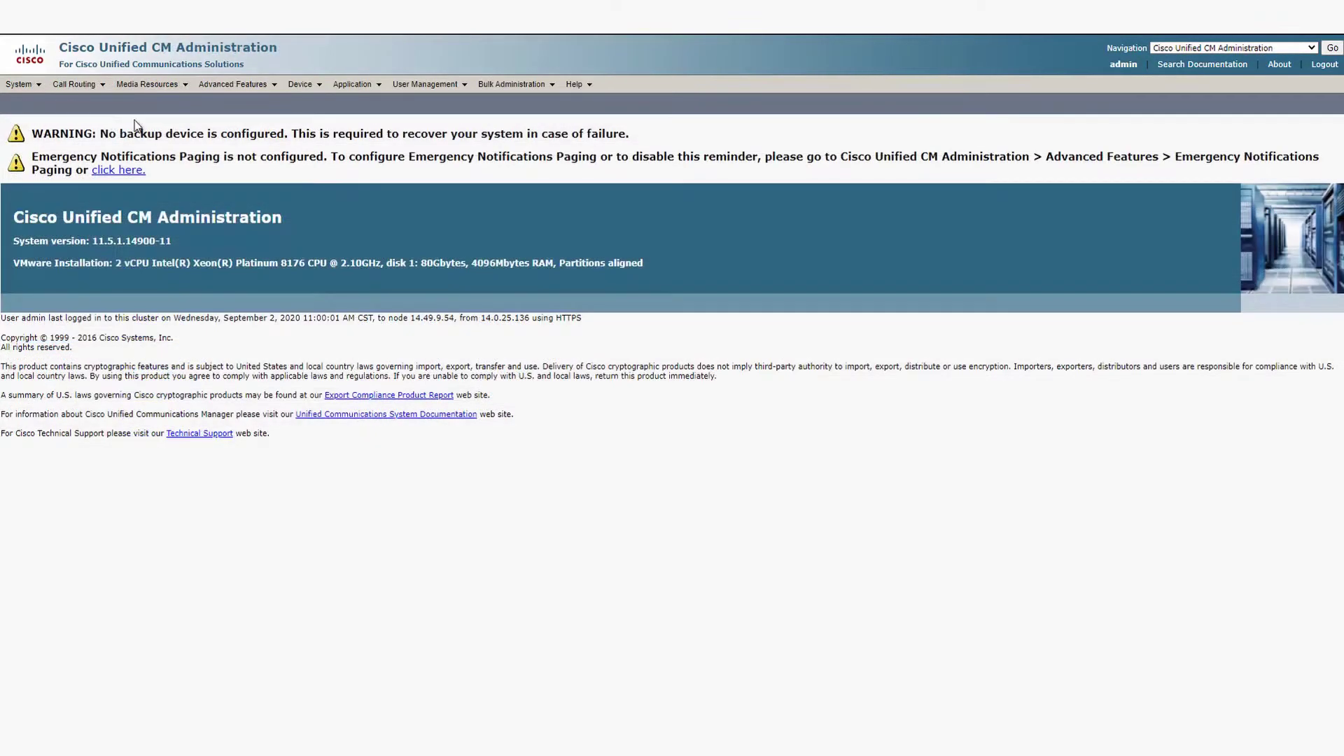
- Add a new SIP trunk security profile named CMS Secure Profile
{"action": "left_click", "coordinate": [21, 84]}
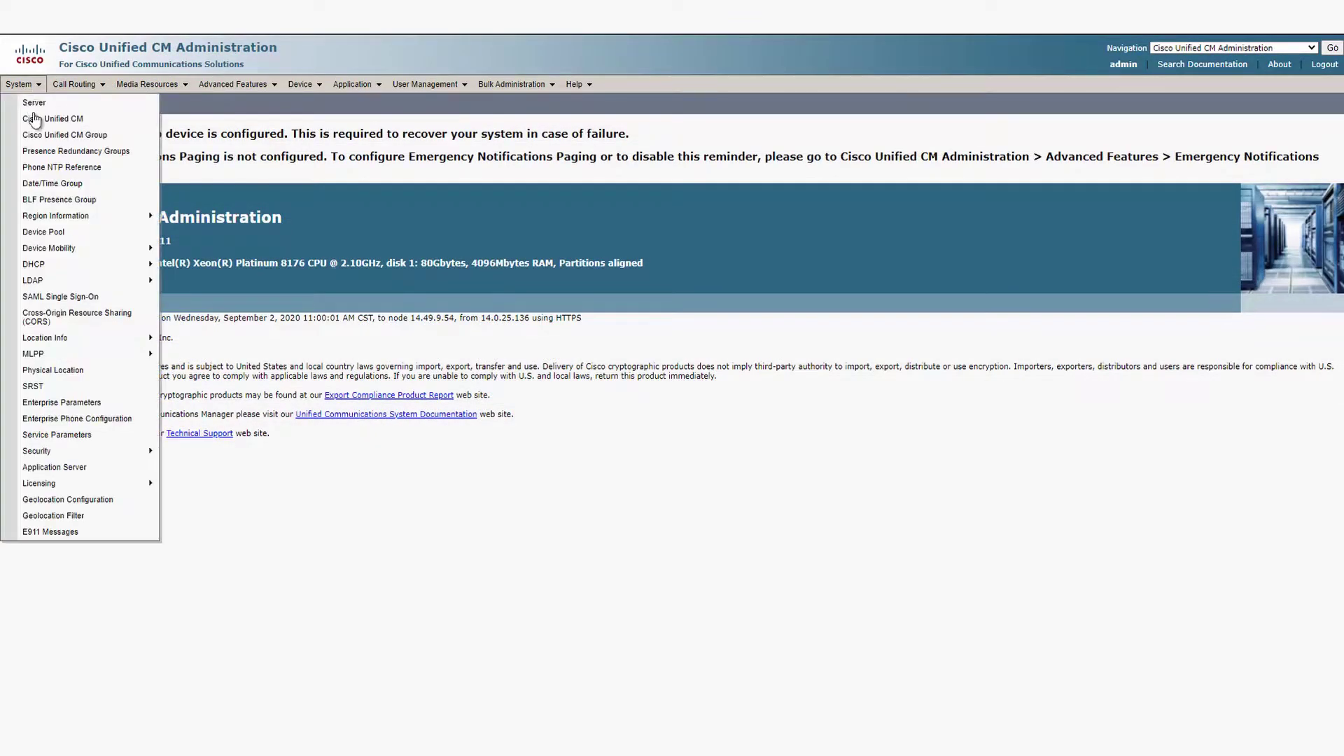
{"action": "mouse_move", "coordinate": [116, 451]}
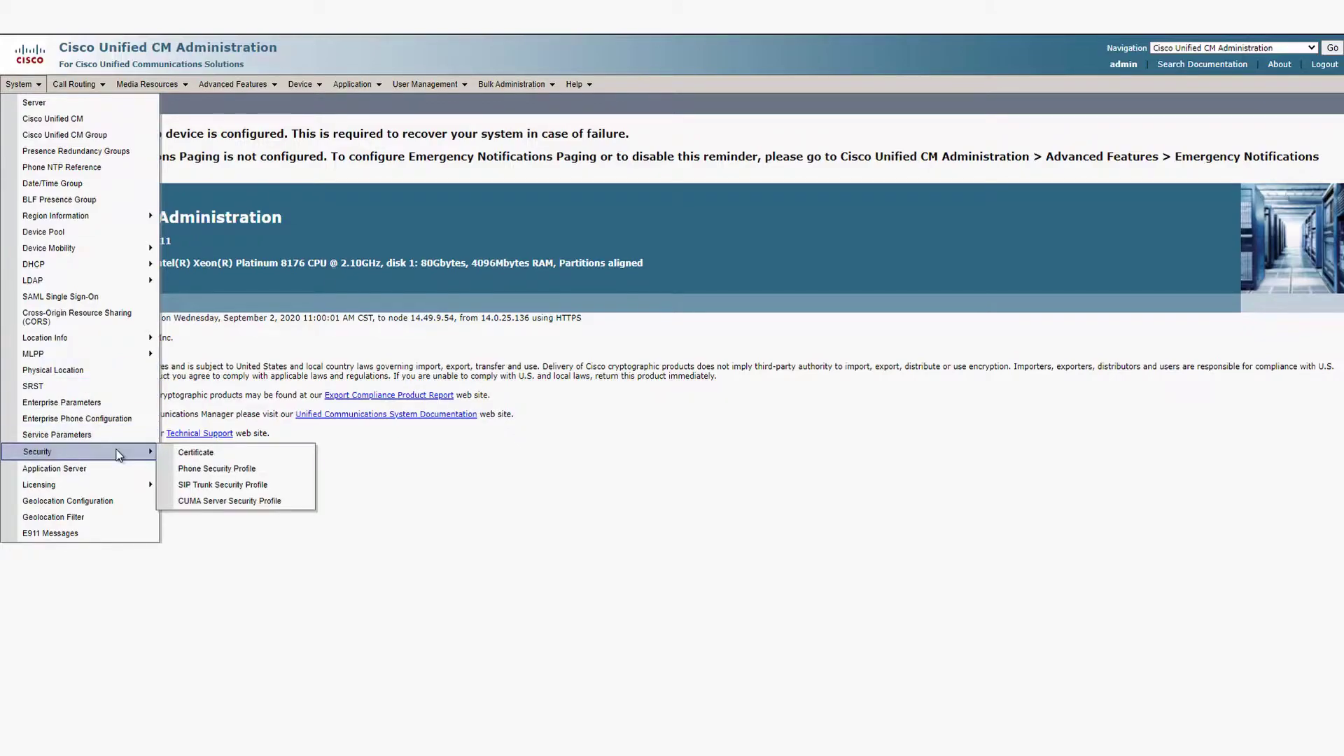
{"action": "left_click", "coordinate": [237, 490]}
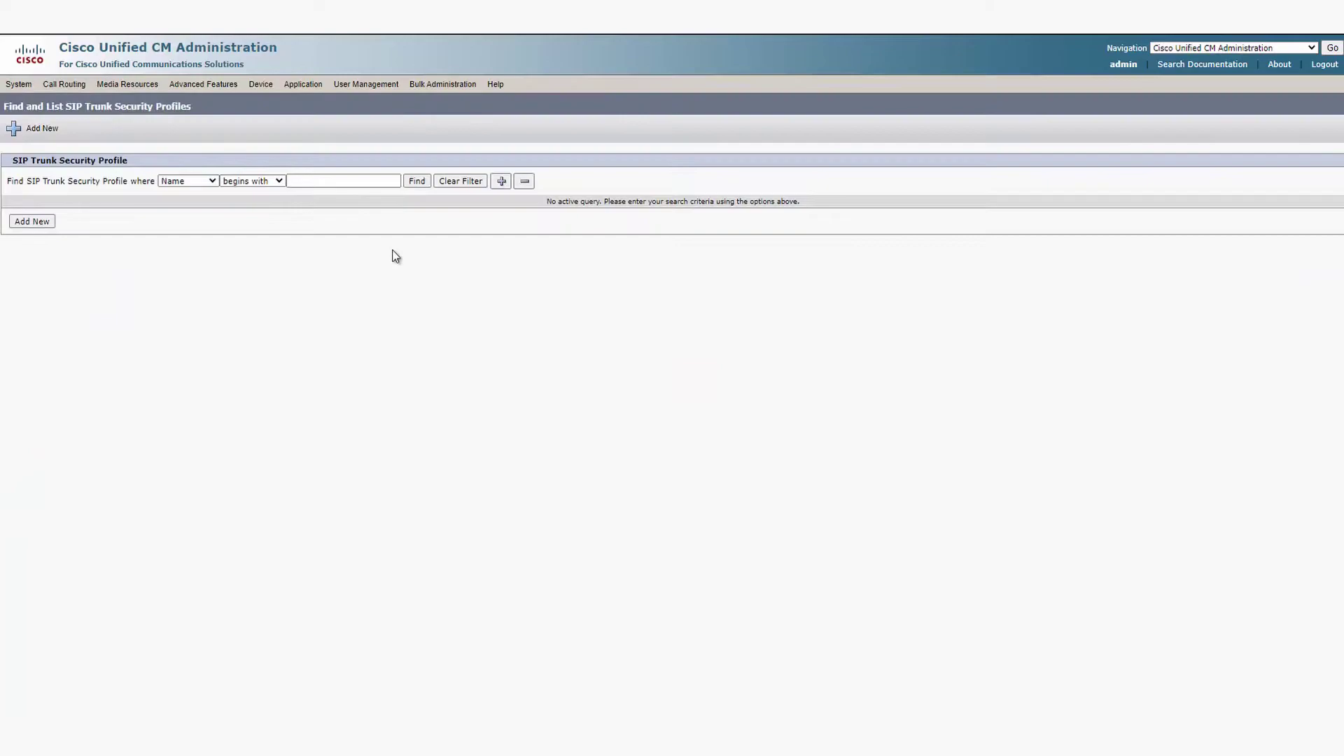
{"action": "left_click", "coordinate": [28, 222]}
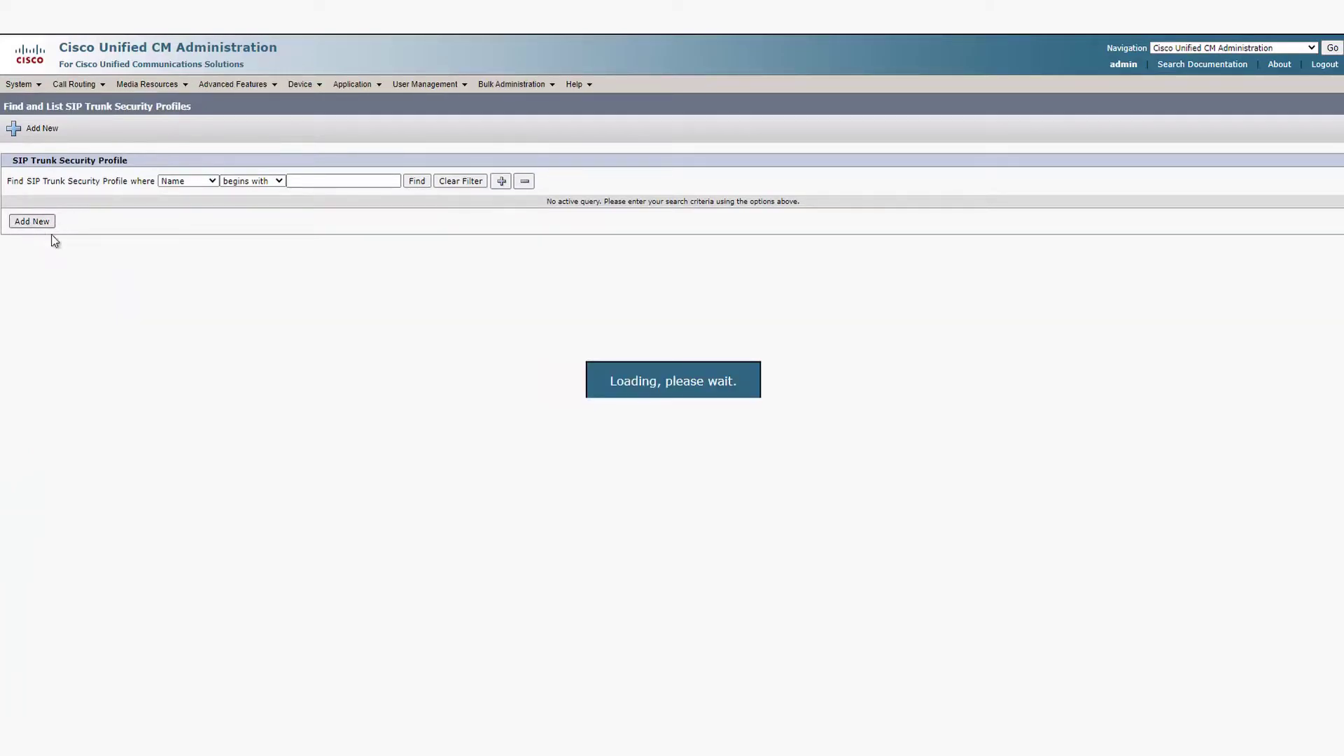
{"action": "left_click", "coordinate": [222, 227]}
{"action": "type", "text": "CMS Secure Profile"}
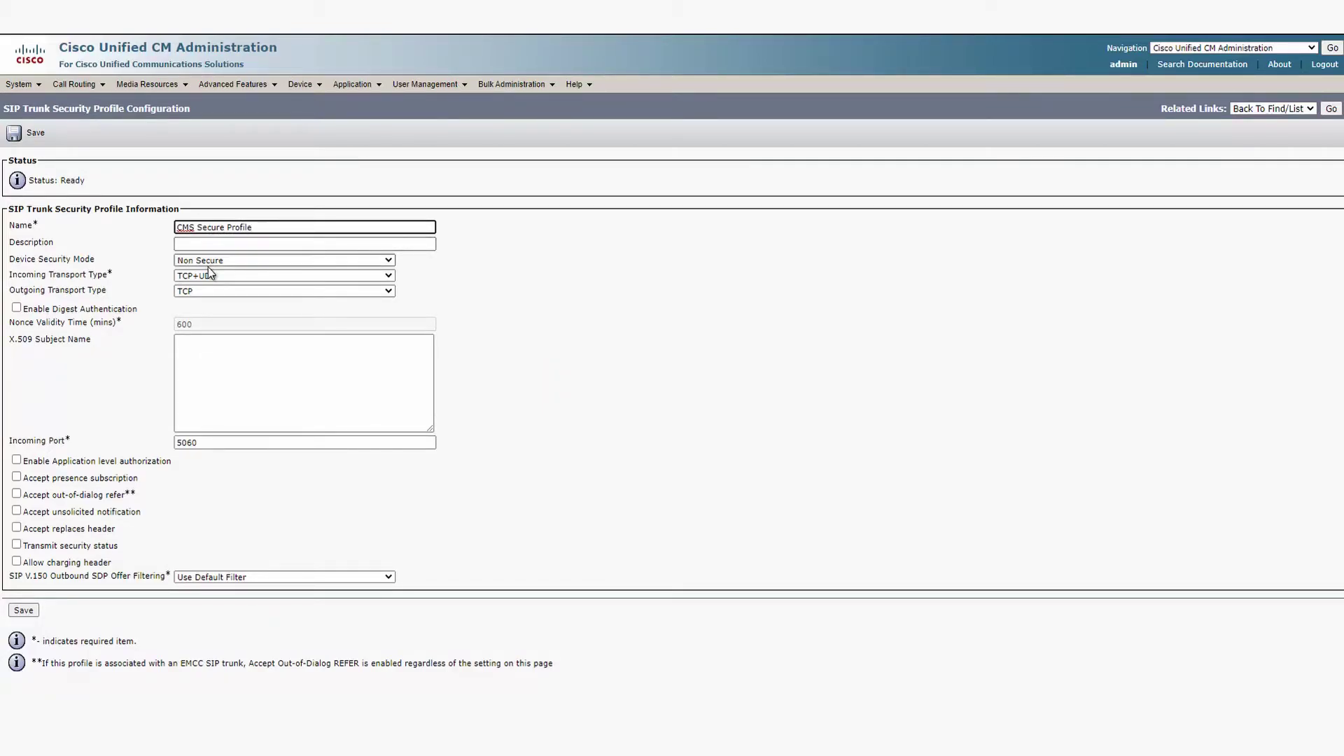
- Set it to Encrypted with X.509 subject cms1.gamboa.com, accept replaces headers, and save
{"action": "left_click", "coordinate": [208, 263]}
{"action": "left_click", "coordinate": [210, 294]}
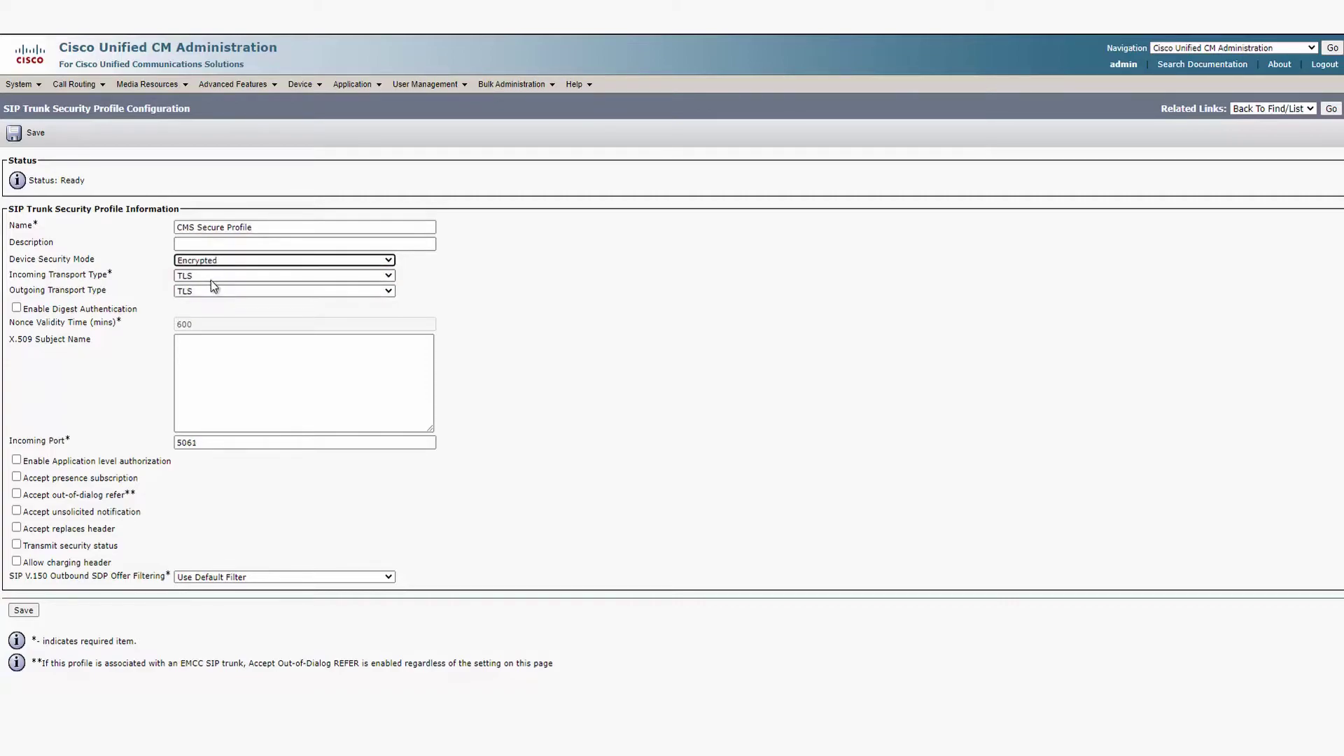
{"action": "left_click", "coordinate": [213, 367]}
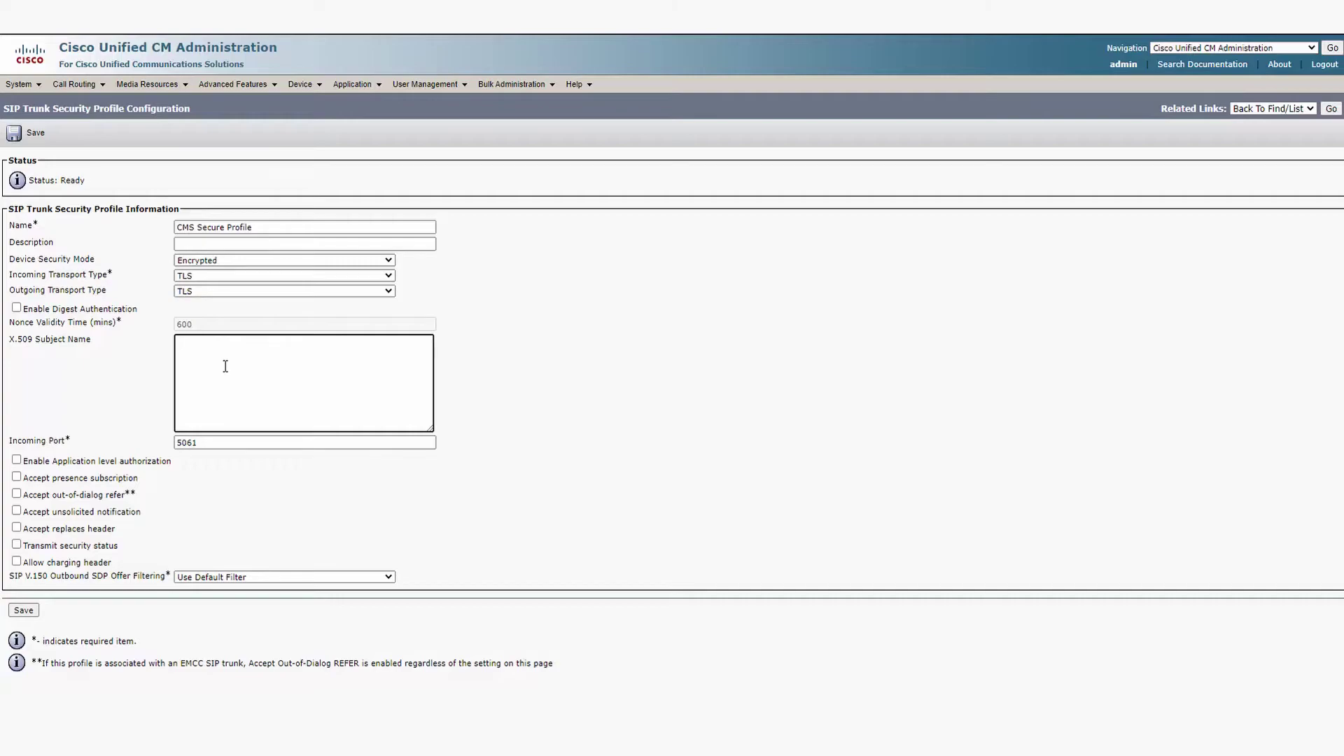
{"action": "key", "text": "alt+Tab"}
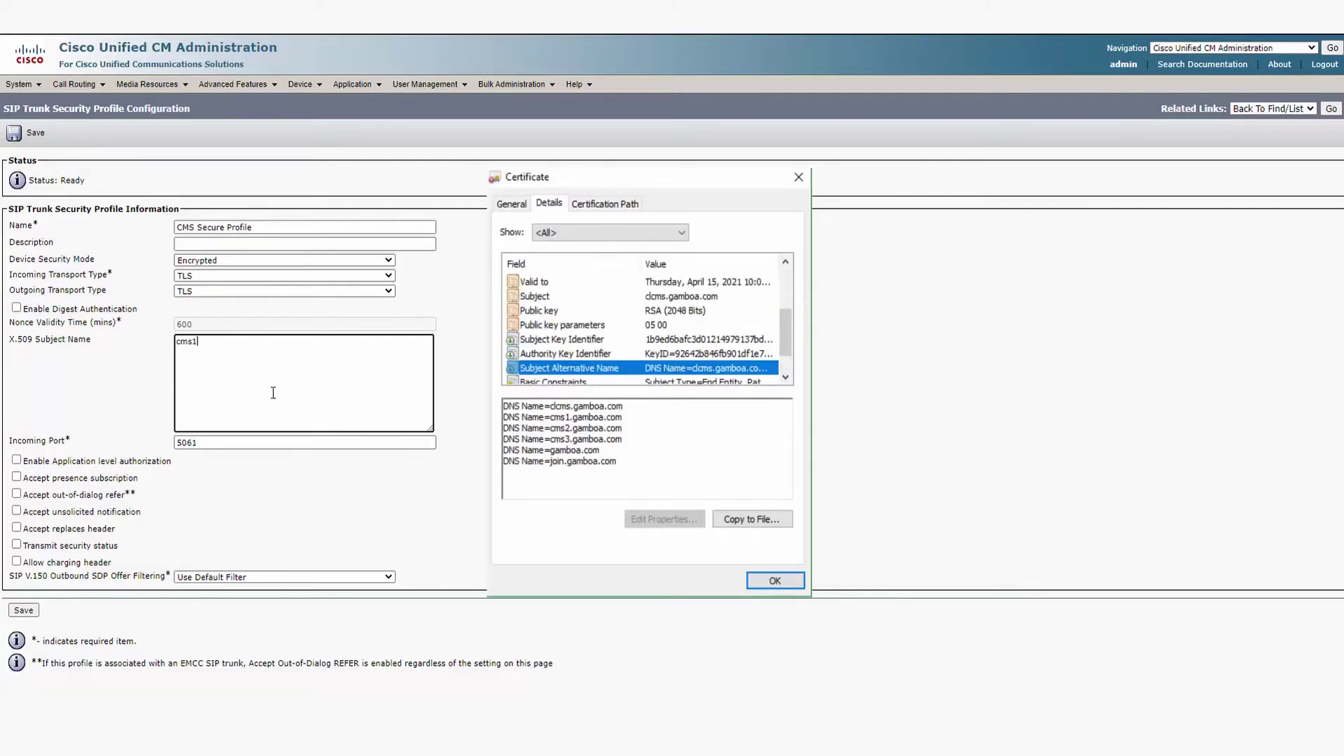
{"action": "type", "text": "cms1.gamboa."}
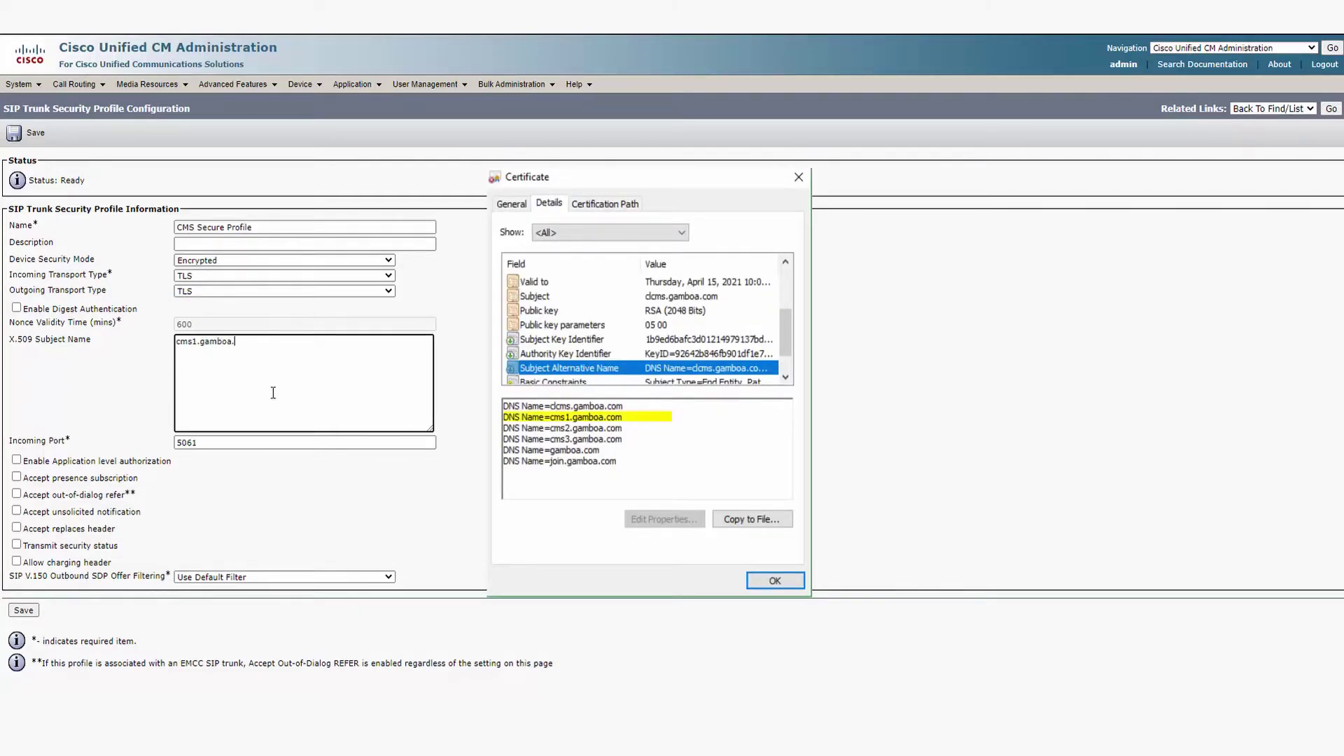
{"action": "type", "text": "com"}
{"action": "key", "text": "alt+Tab"}
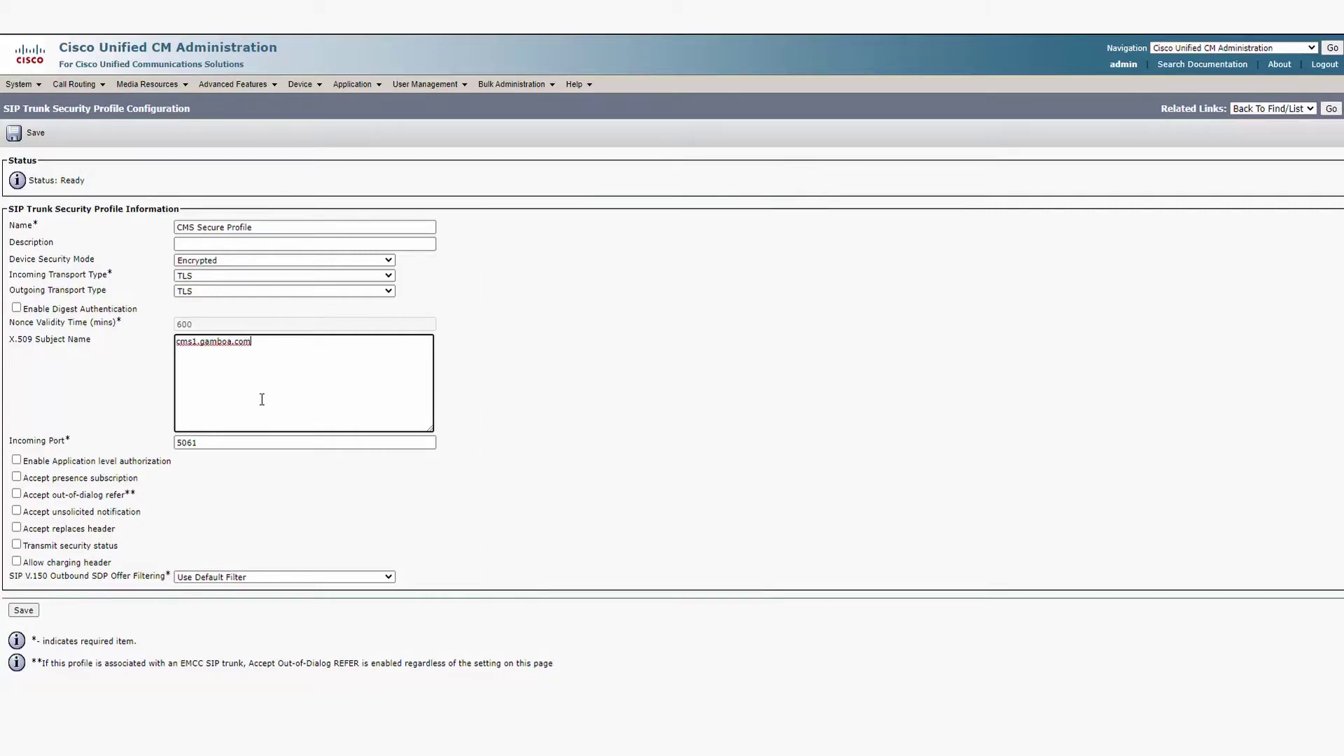
{"action": "left_click", "coordinate": [17, 527]}
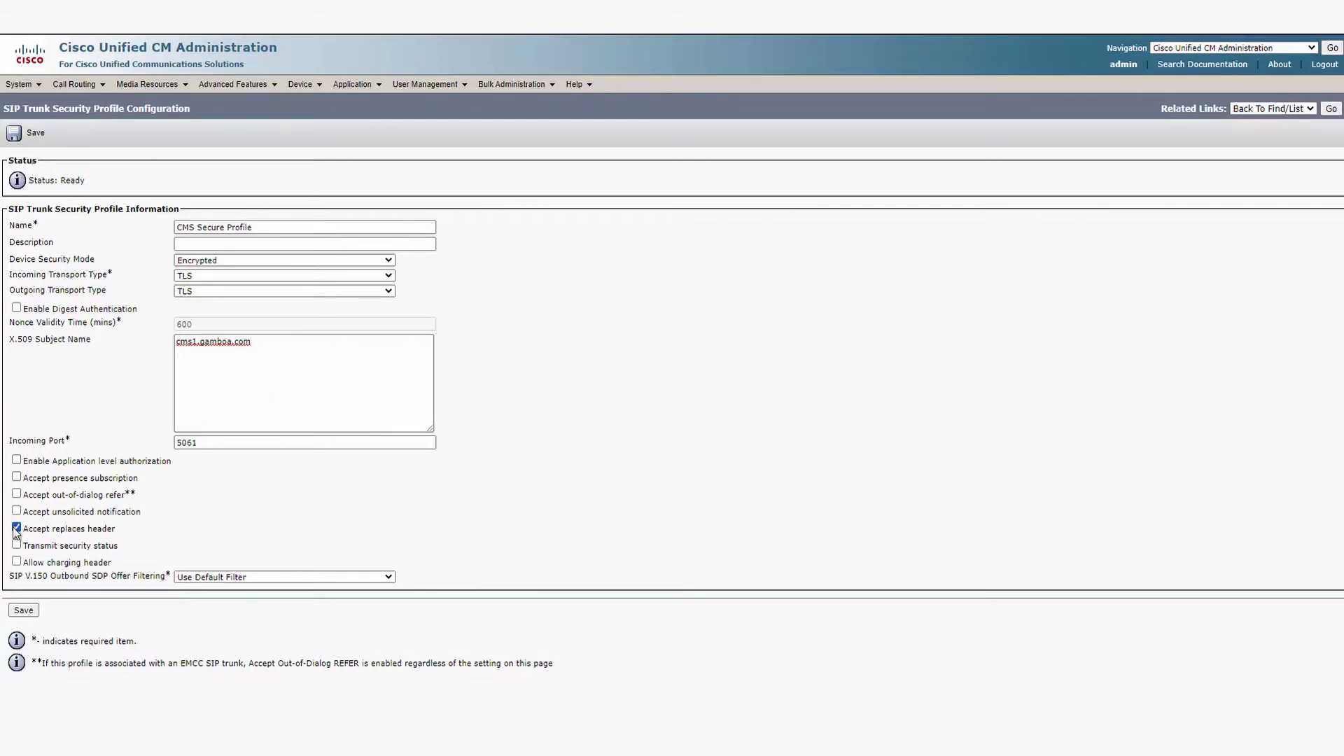
{"action": "left_click", "coordinate": [25, 611]}
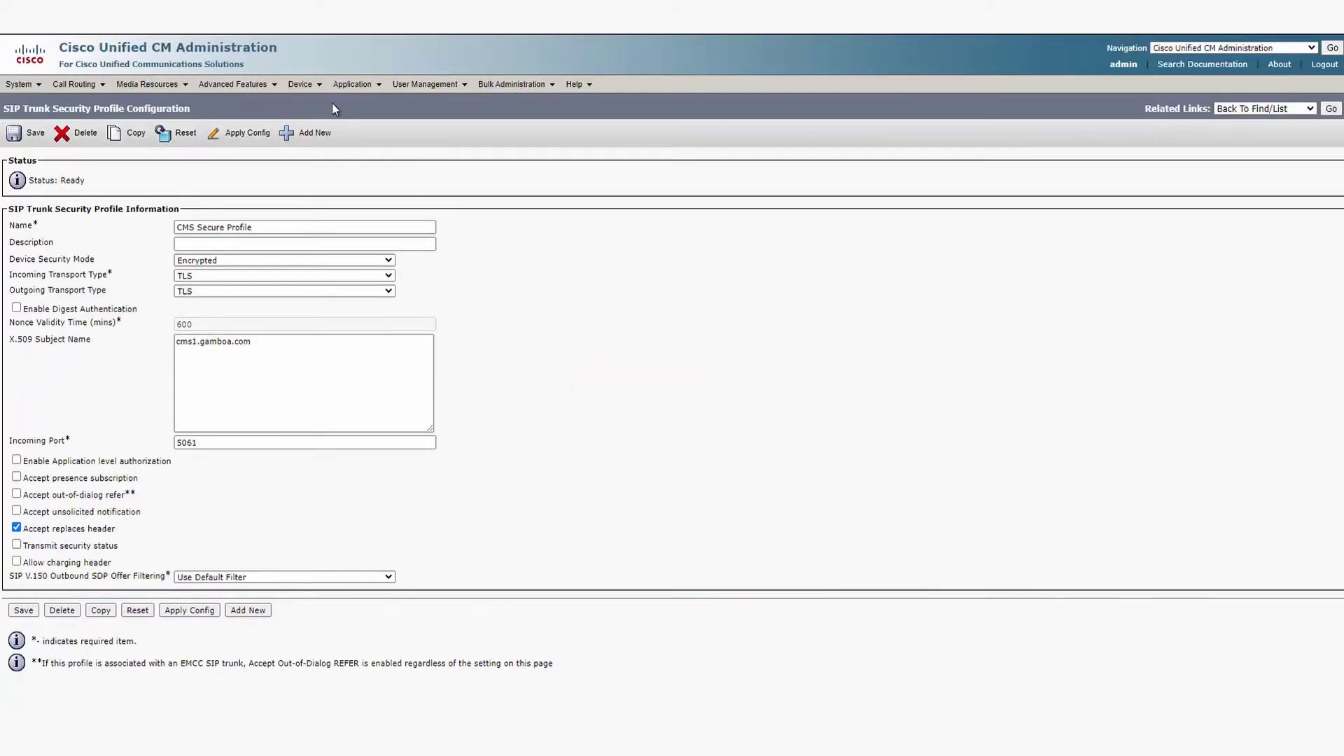
- Add a new trunk of type SIP Trunk and continue to its settings form
{"action": "mouse_move", "coordinate": [308, 85]}
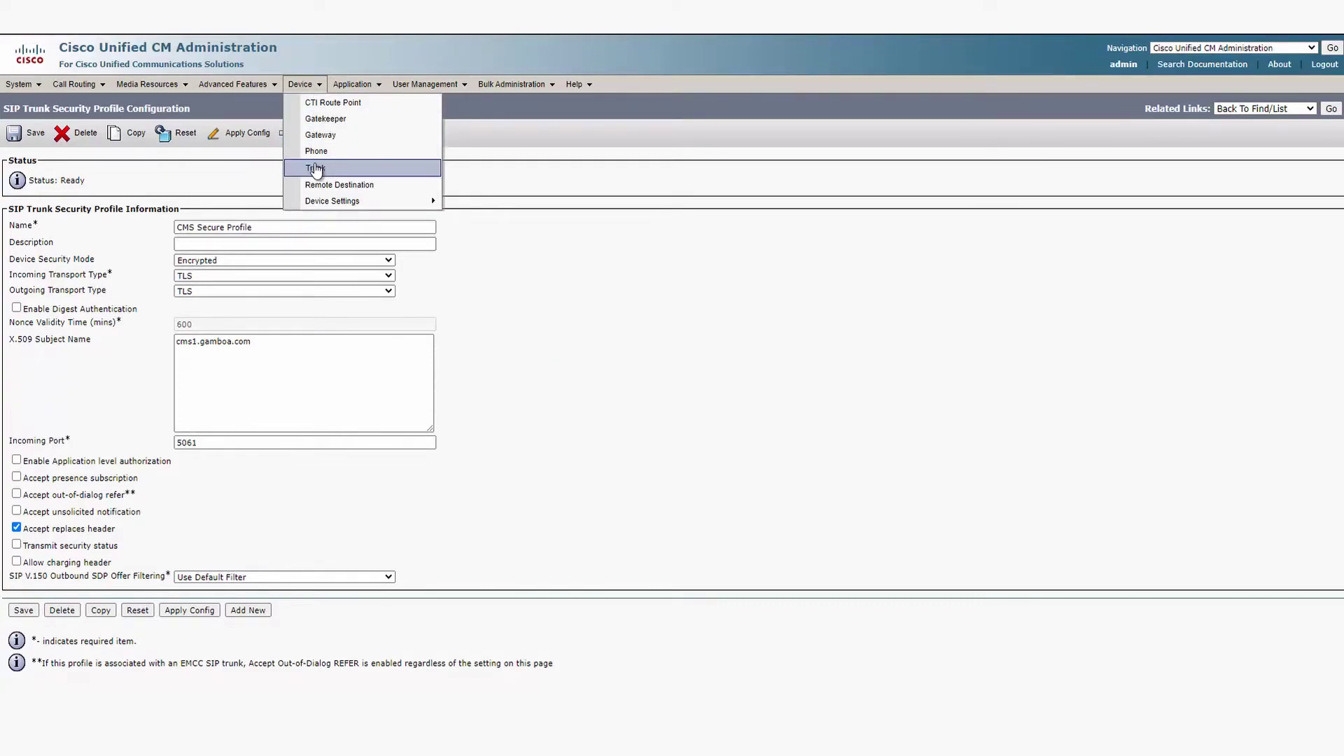
{"action": "left_click", "coordinate": [316, 169]}
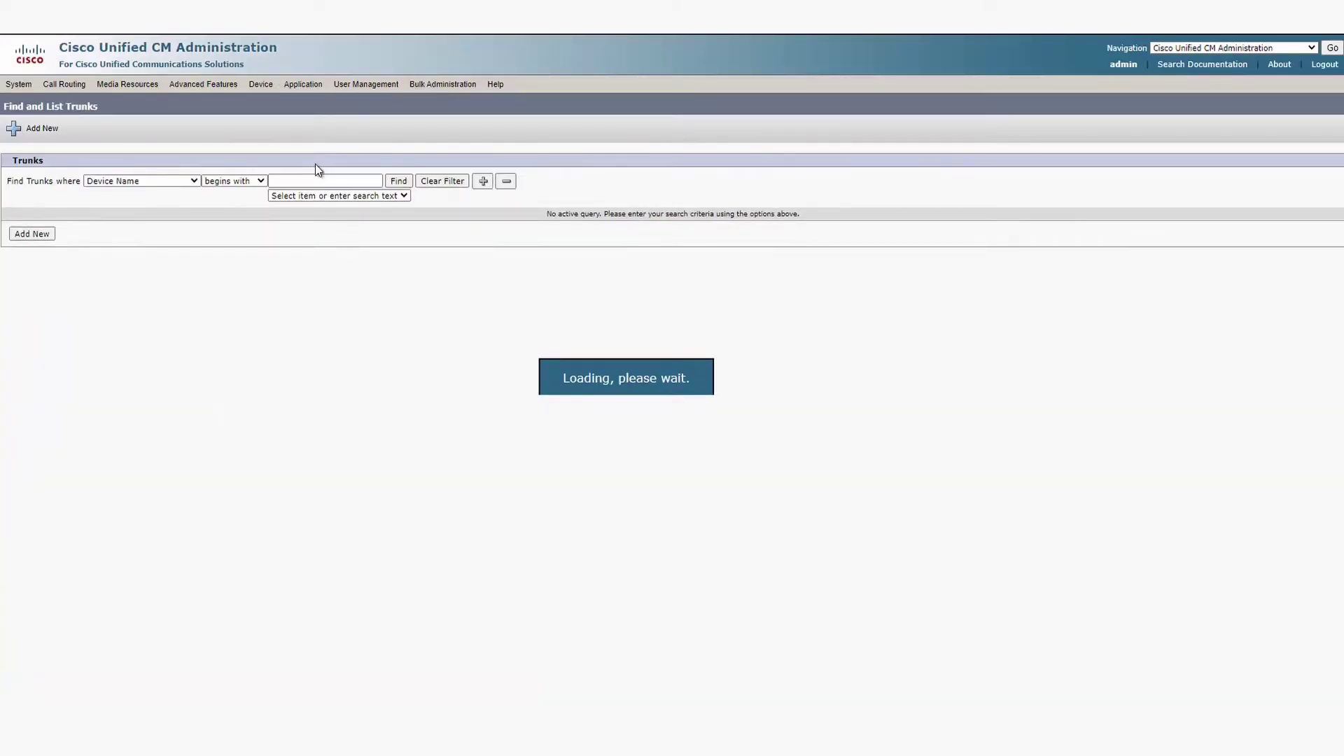
{"action": "left_click", "coordinate": [44, 236]}
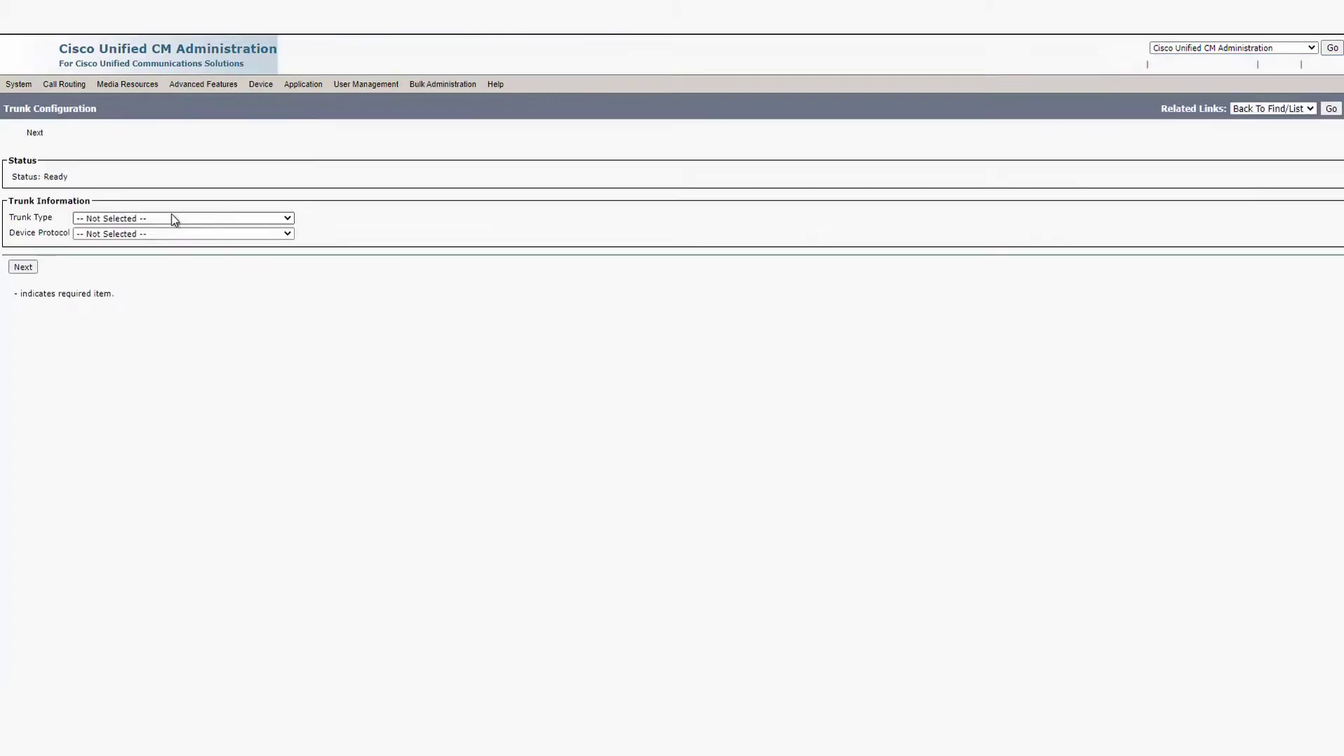
{"action": "left_click", "coordinate": [163, 226]}
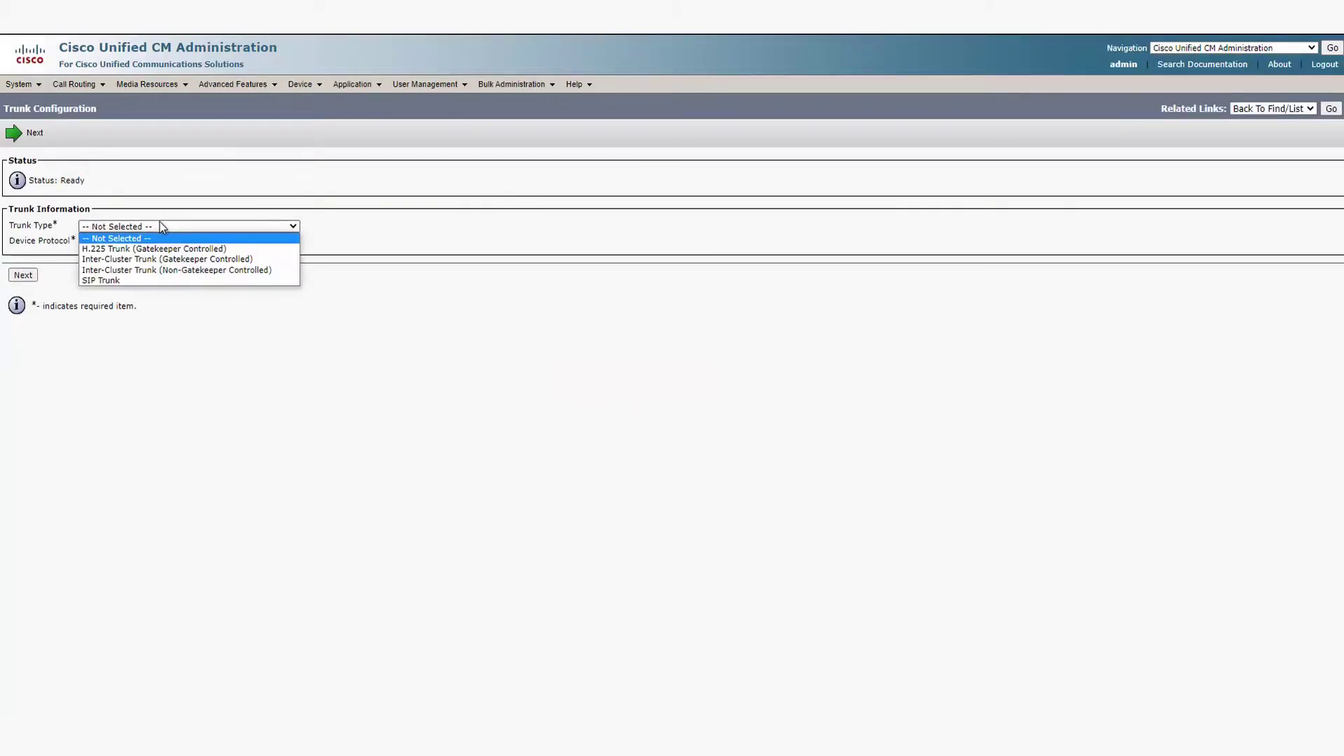
{"action": "left_click", "coordinate": [158, 279]}
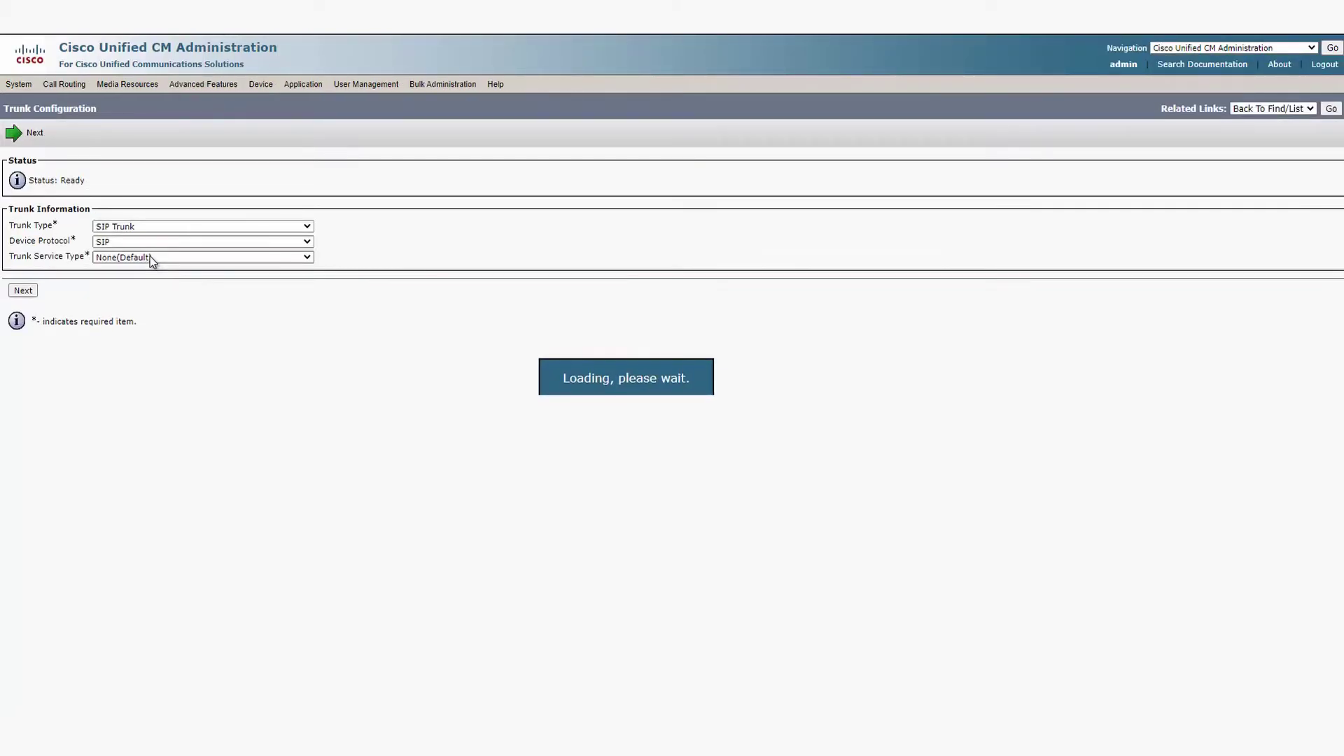
{"action": "left_click", "coordinate": [24, 291]}
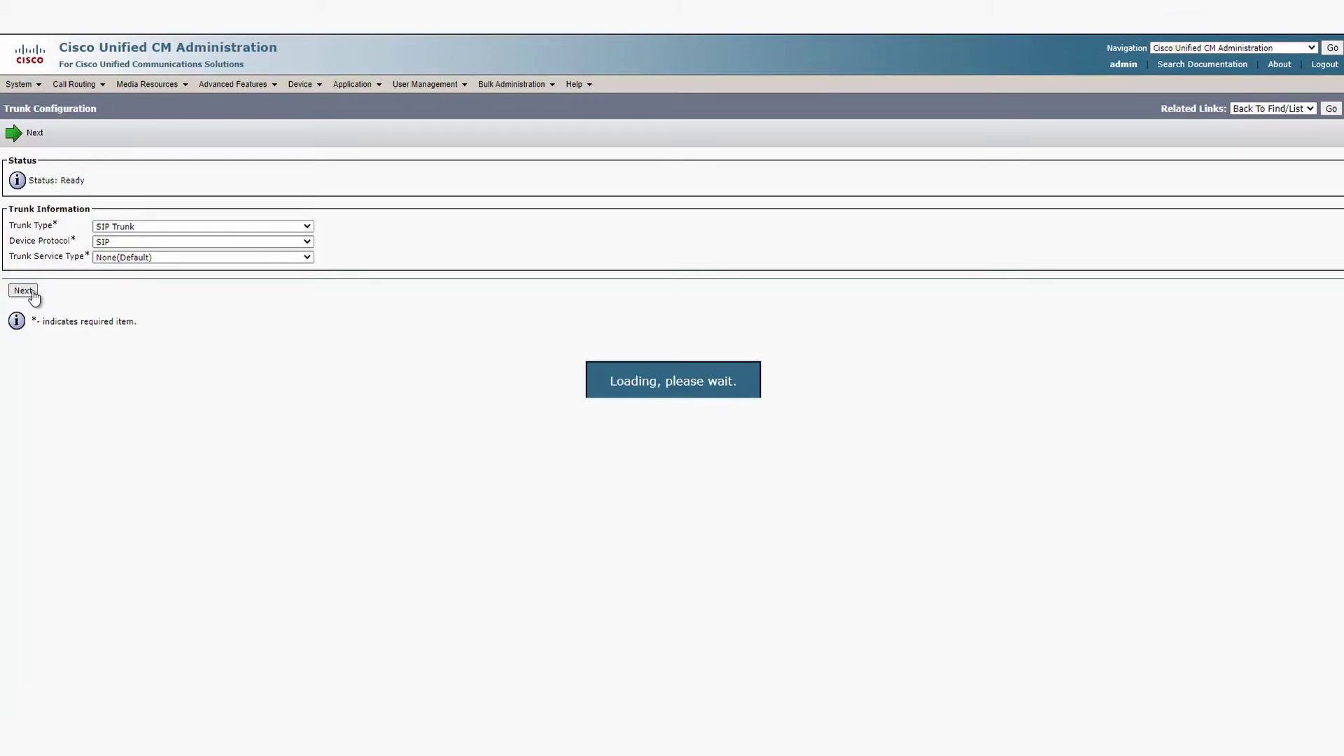
- Name the trunk CMS_SIP_Trunk and assign the Default device pool
{"action": "left_click", "coordinate": [306, 264]}
{"action": "type", "text": "CMS_S"}
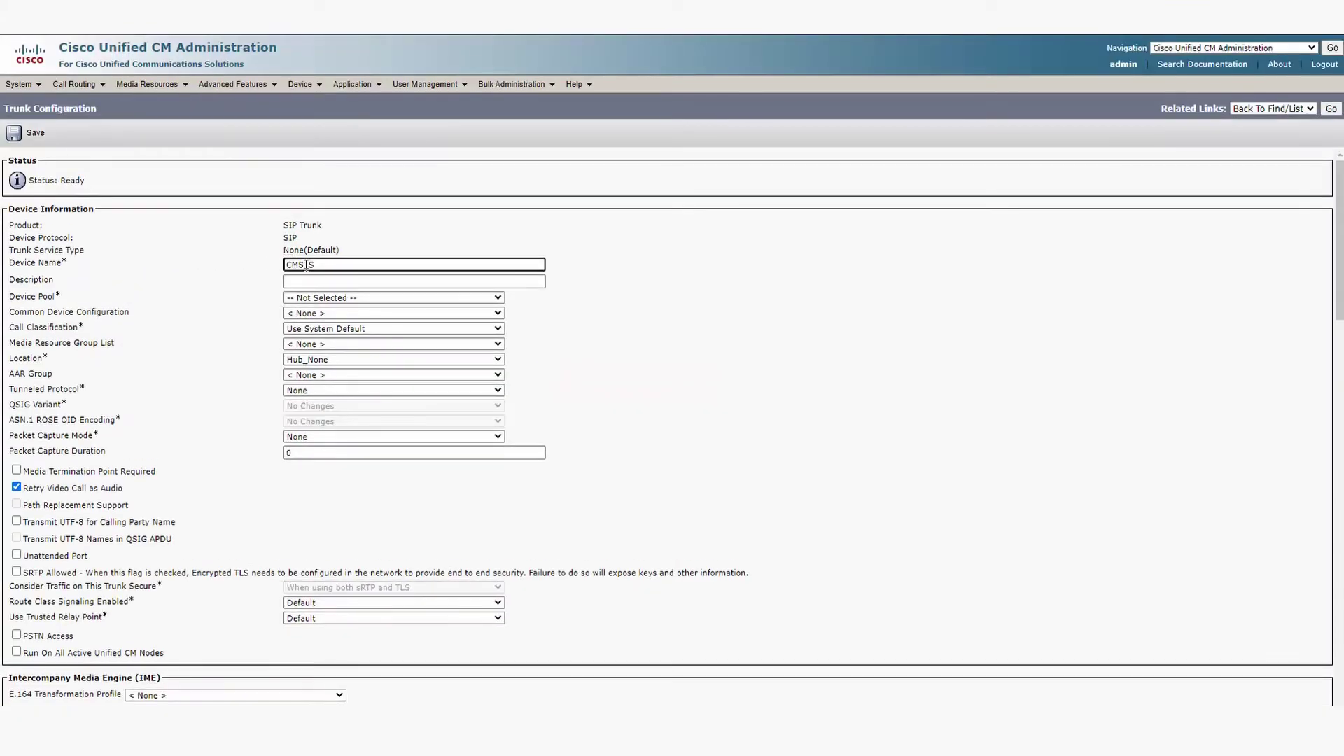
{"action": "type", "text": "IP_Trunk"}
{"action": "left_click", "coordinate": [303, 299]}
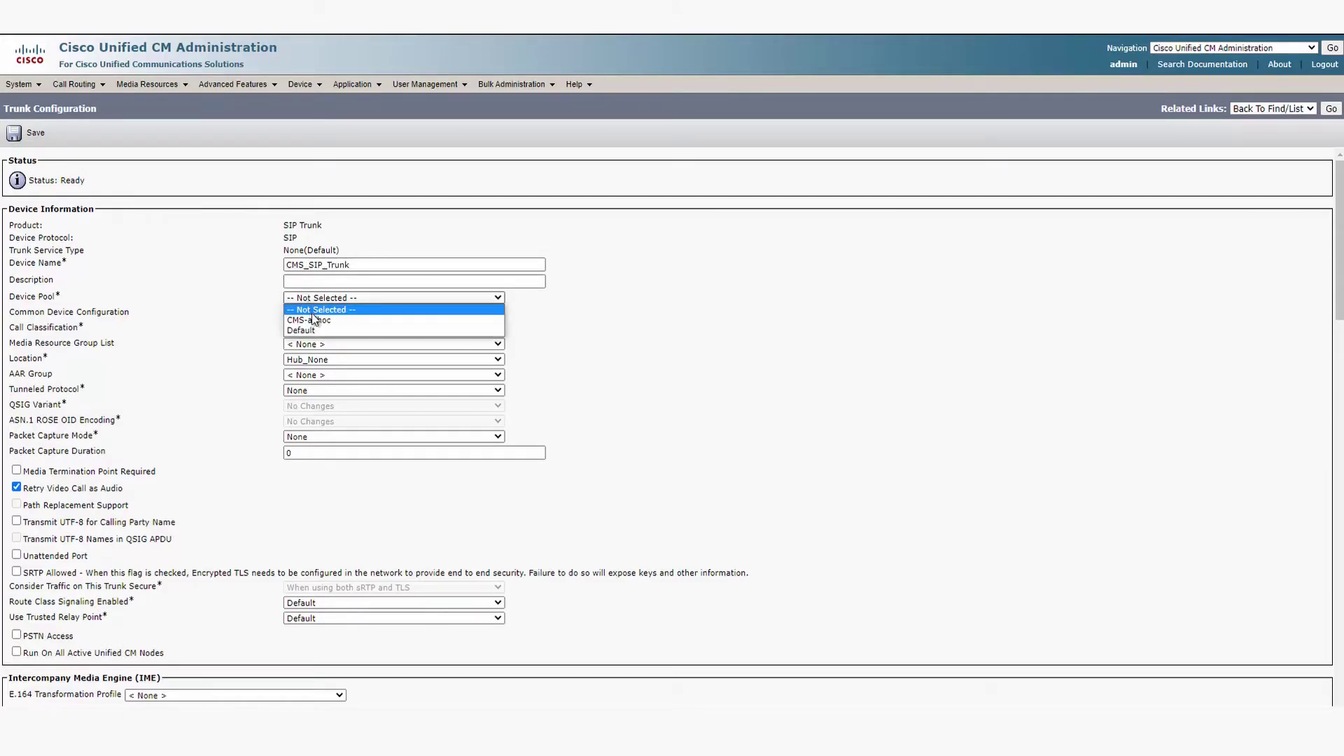
{"action": "left_click", "coordinate": [313, 329]}
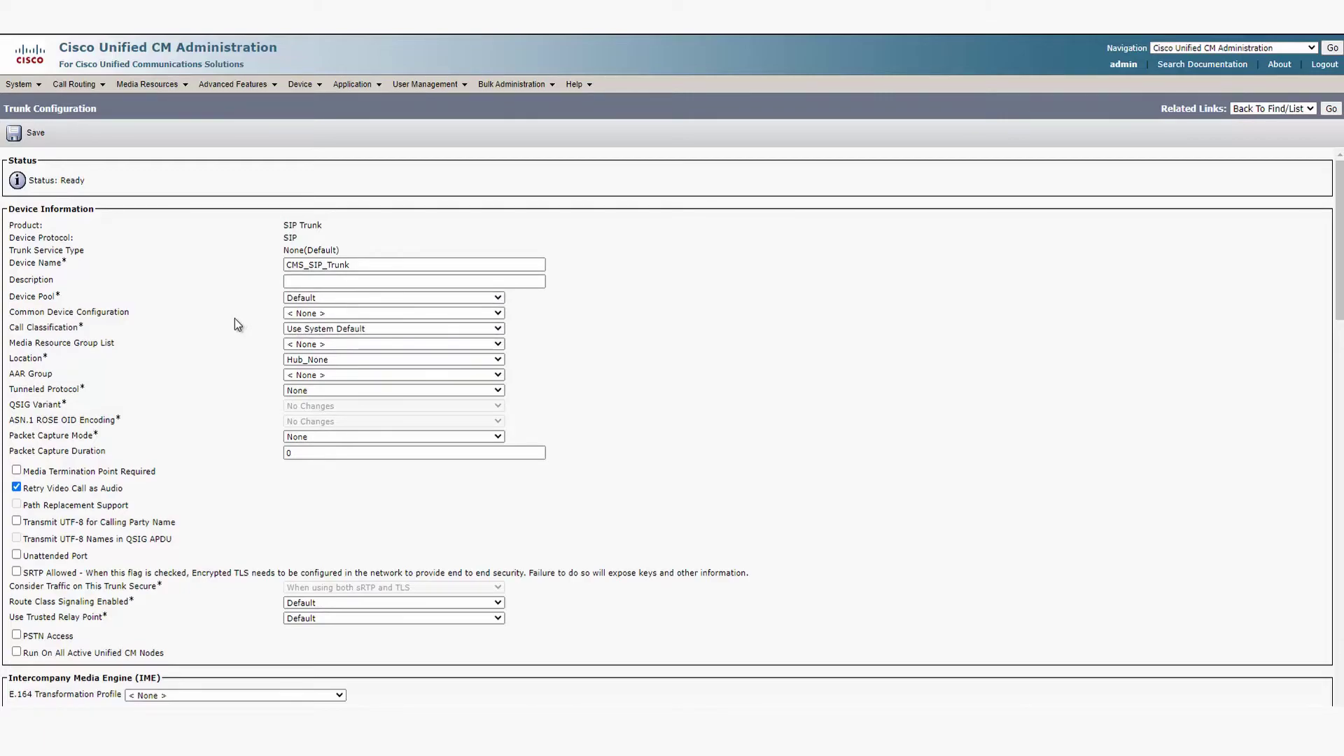
- Run the trunk on all active Unified CM nodes and deliver URI and DN in connected party
{"action": "scroll", "coordinate": [234, 319], "scroll_direction": "down", "scroll_amount": 5}
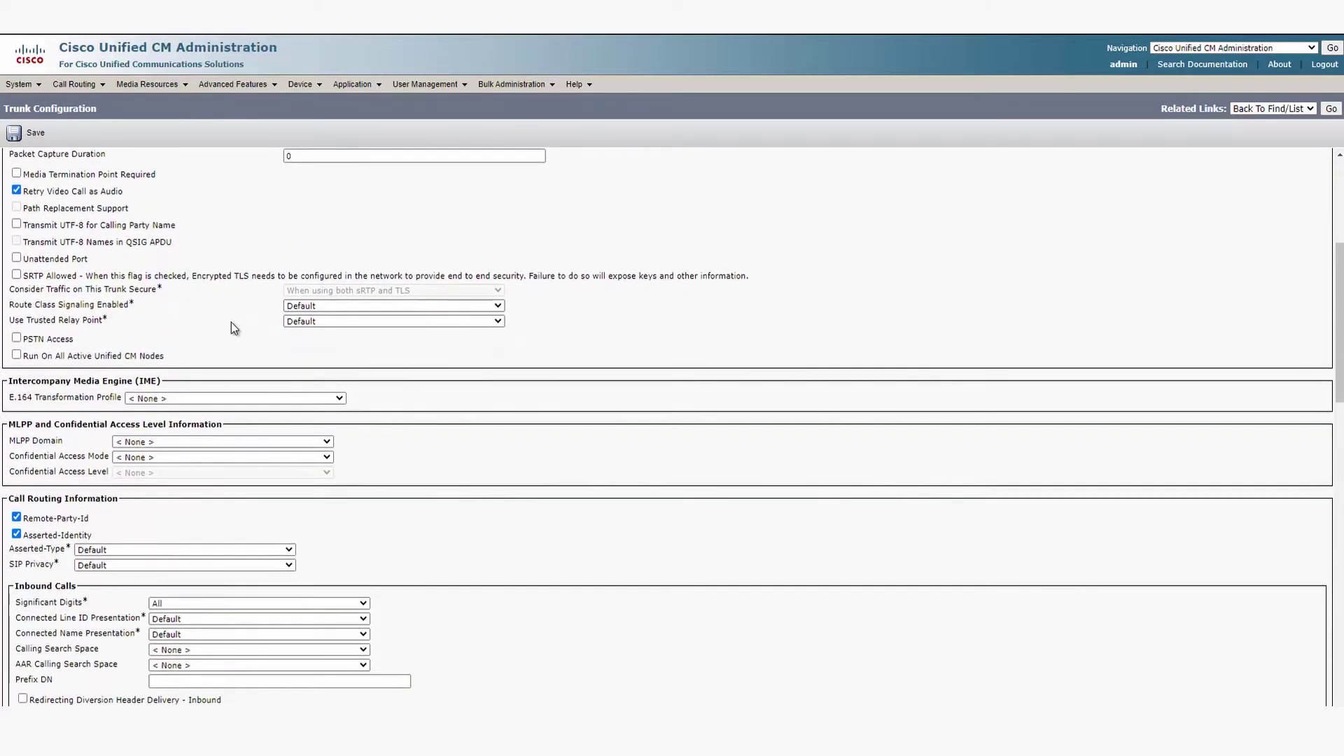
{"action": "scroll", "coordinate": [233, 323], "scroll_direction": "down", "scroll_amount": 1}
{"action": "left_click", "coordinate": [16, 284]}
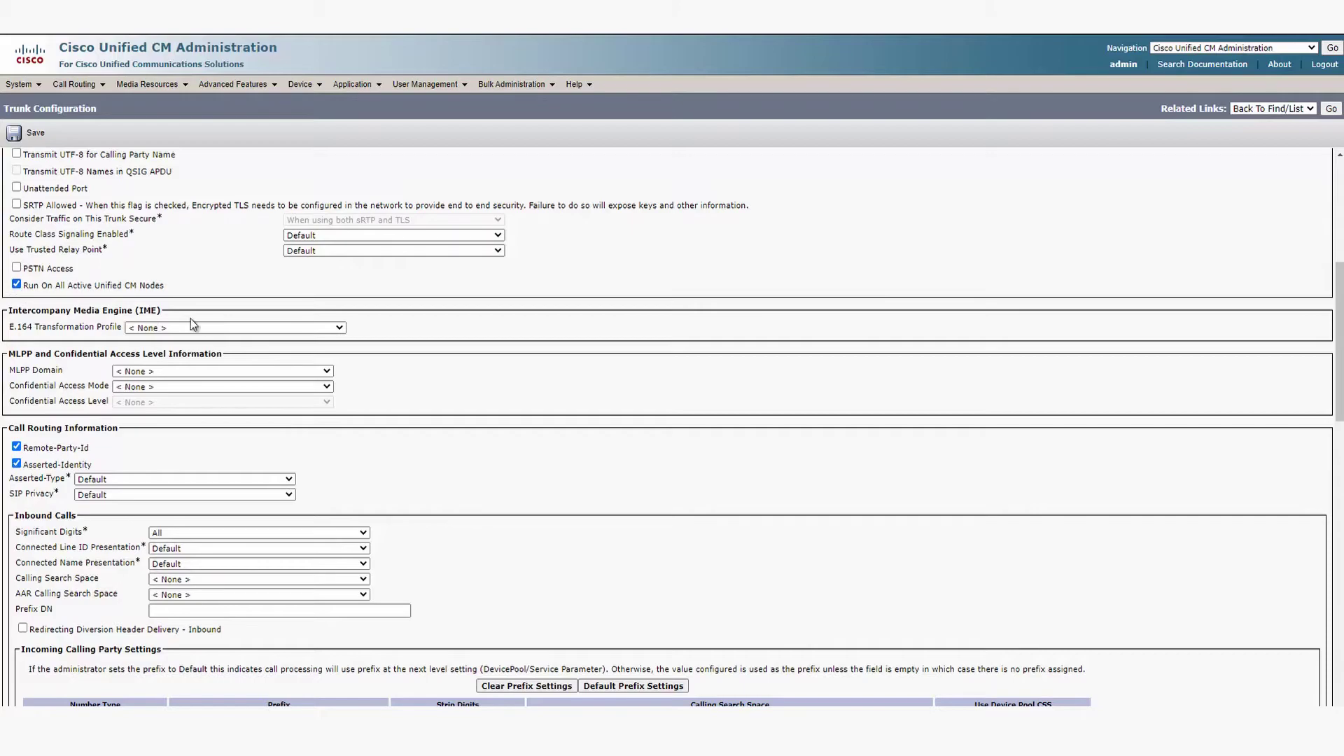
{"action": "scroll", "coordinate": [196, 322], "scroll_direction": "down", "scroll_amount": 7}
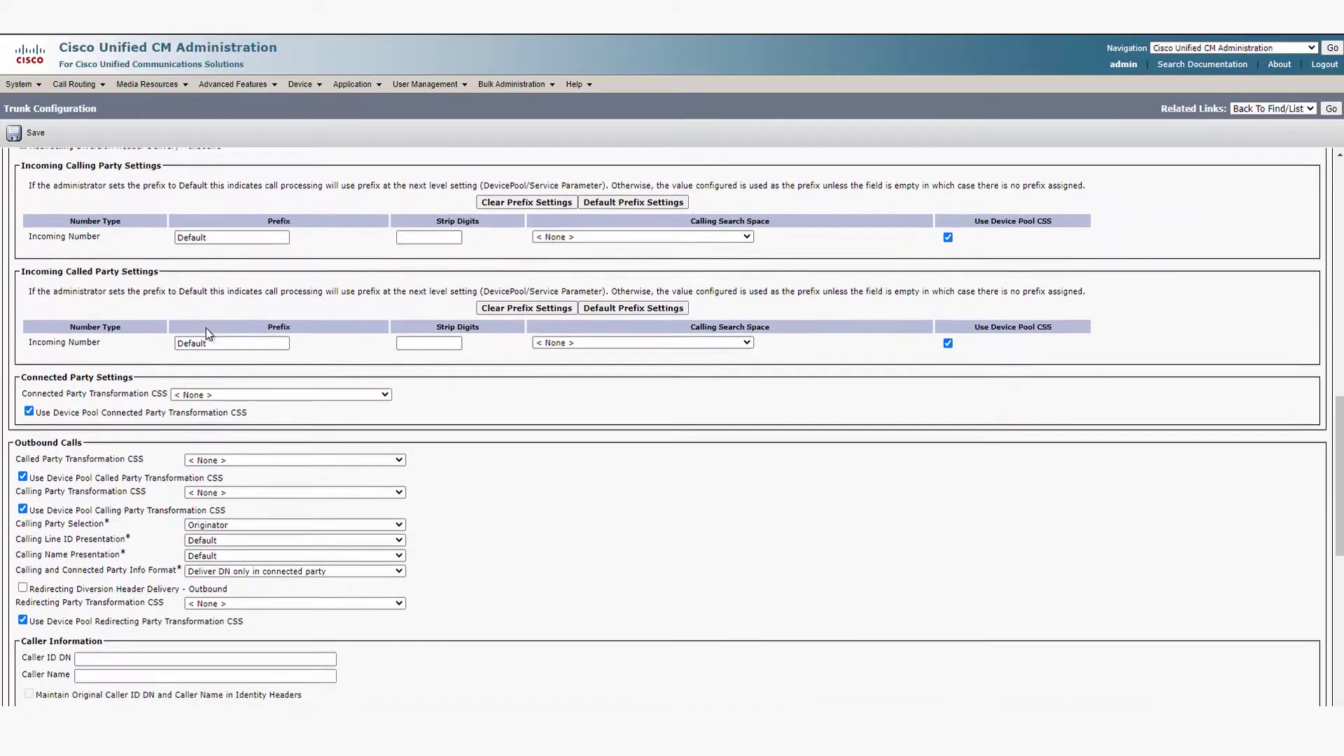
{"action": "left_click", "coordinate": [258, 540]}
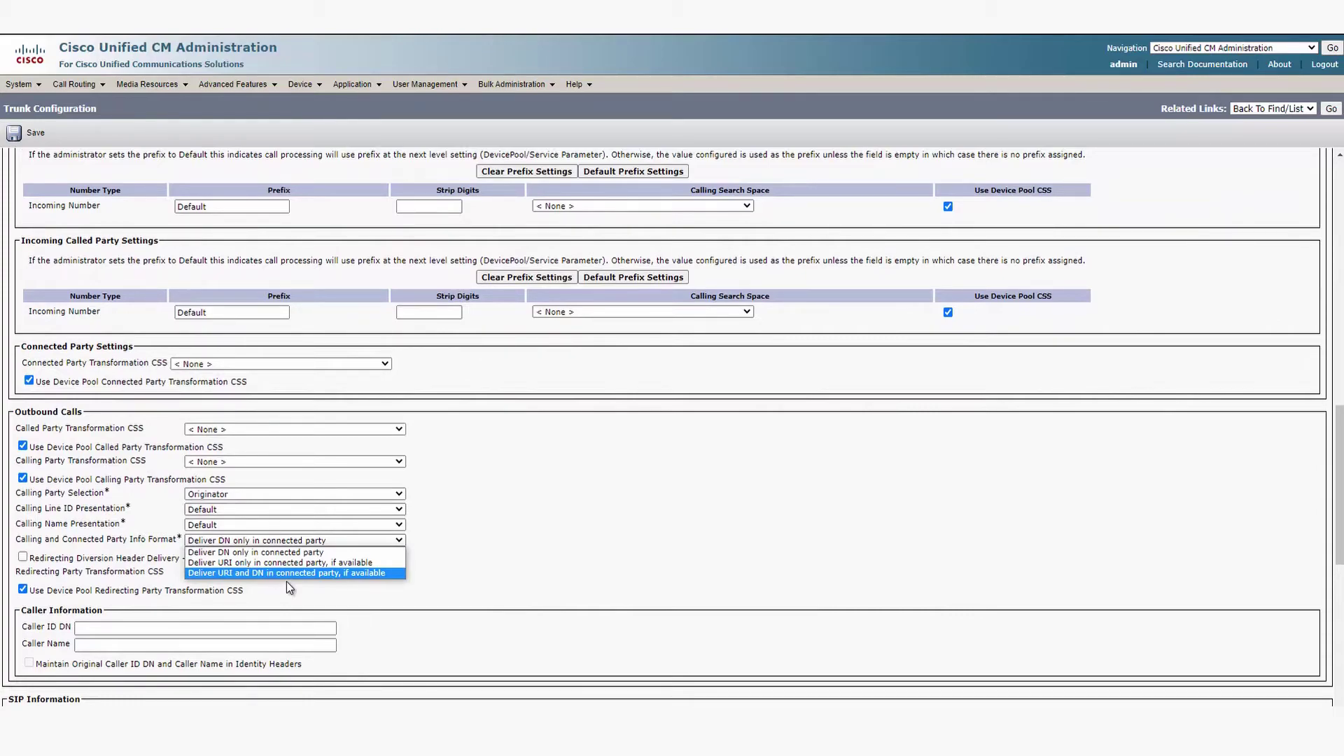
{"action": "left_click", "coordinate": [289, 573]}
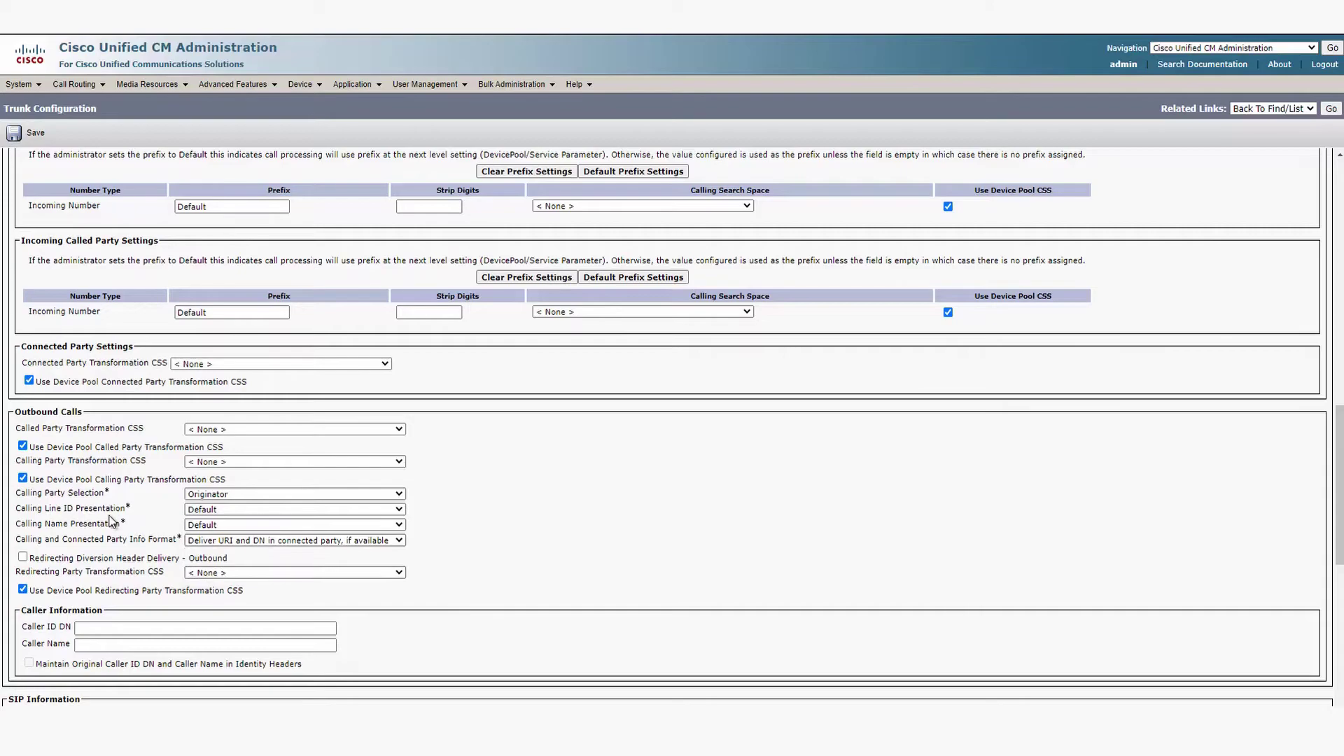
- Point the trunk at cms1.gamboa.com port 5061 using CMS Secure Profile
{"action": "scroll", "coordinate": [123, 504], "scroll_direction": "down", "scroll_amount": 4}
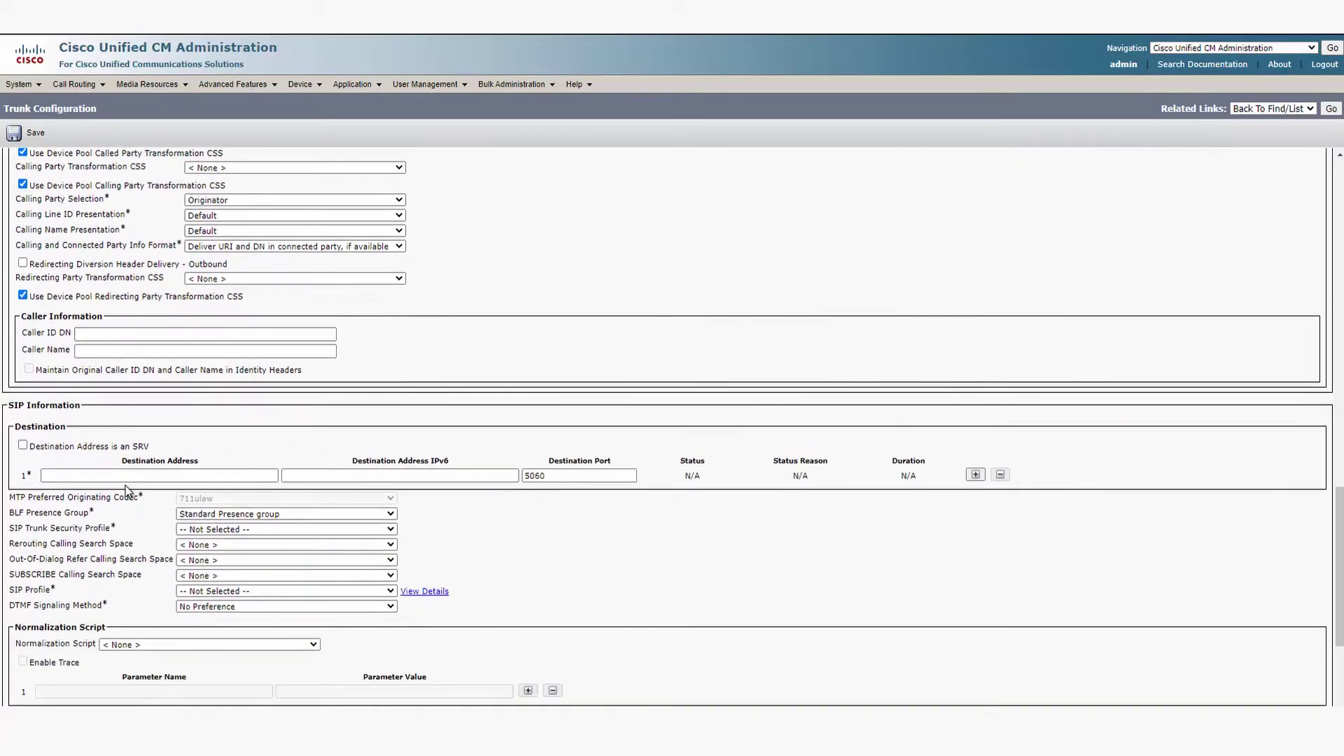
{"action": "left_click", "coordinate": [176, 476]}
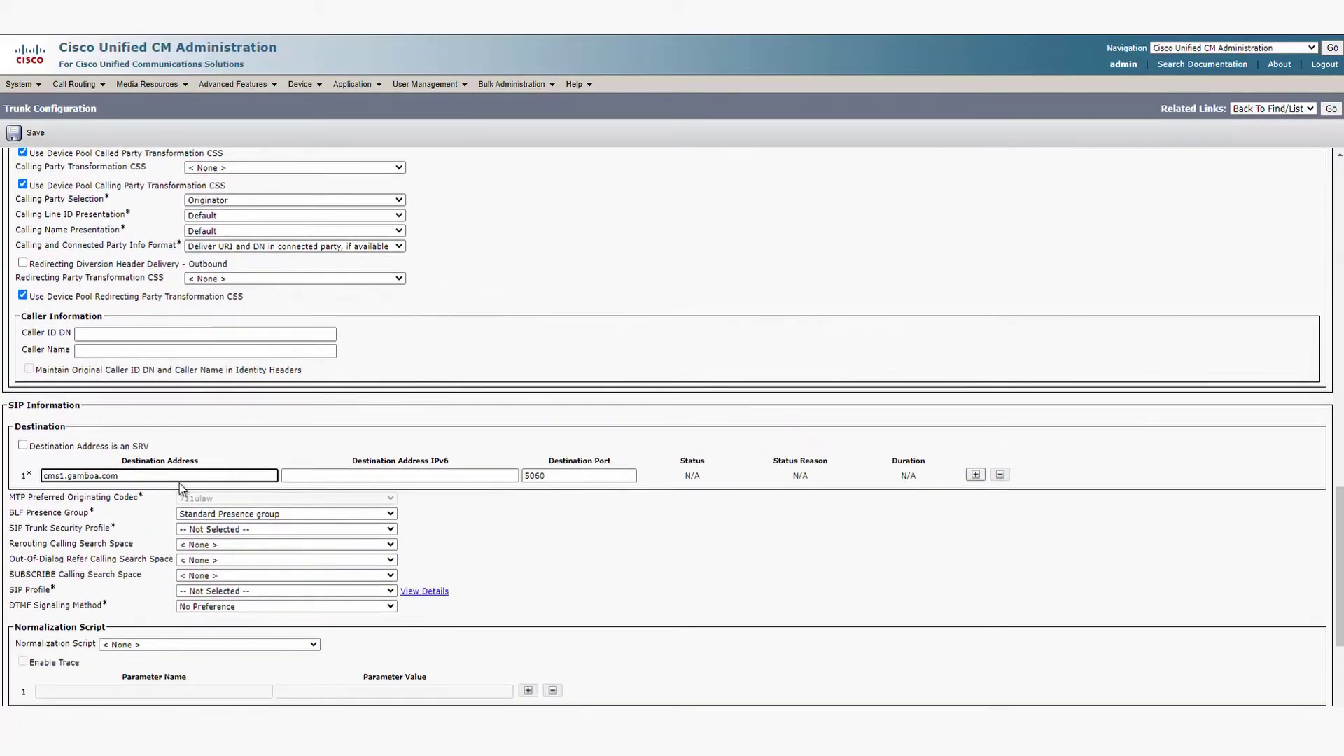
{"action": "left_click", "coordinate": [552, 482]}
{"action": "key", "text": "BackSpace"}
{"action": "type", "text": "1"}
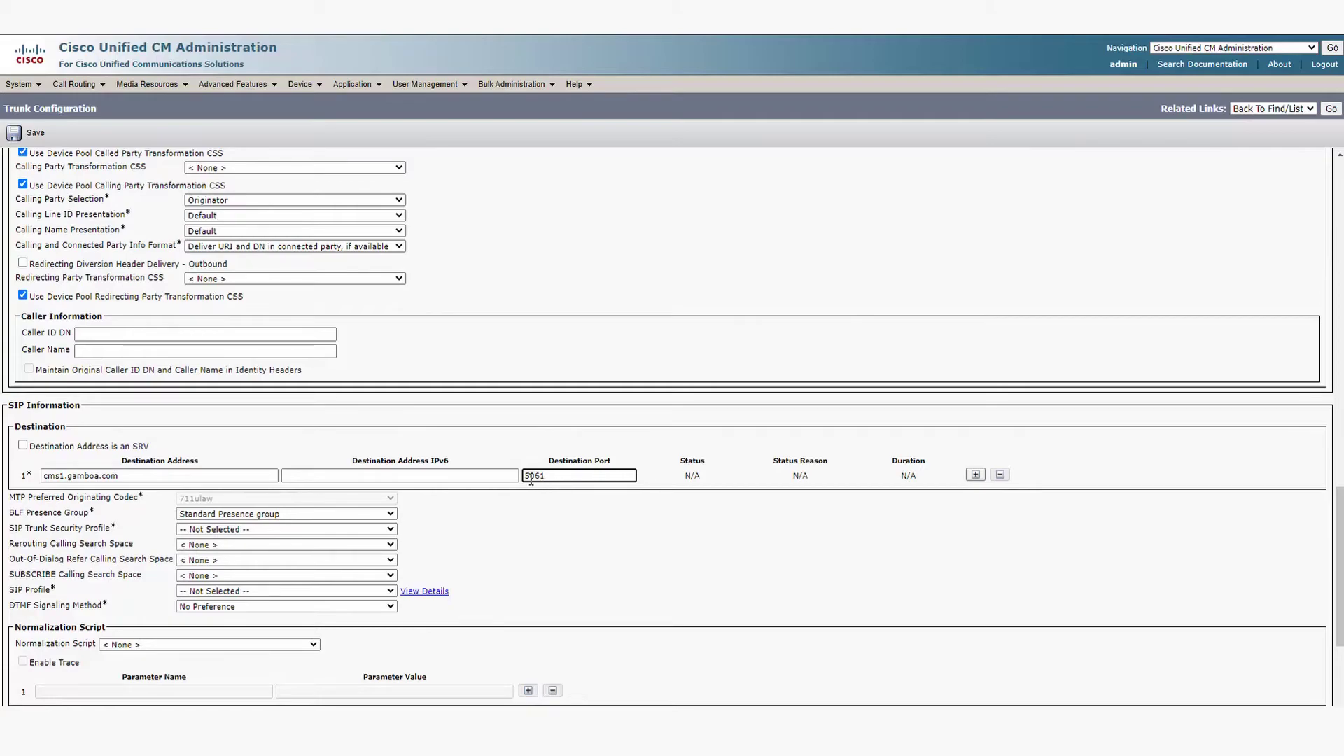
{"action": "left_click", "coordinate": [319, 530]}
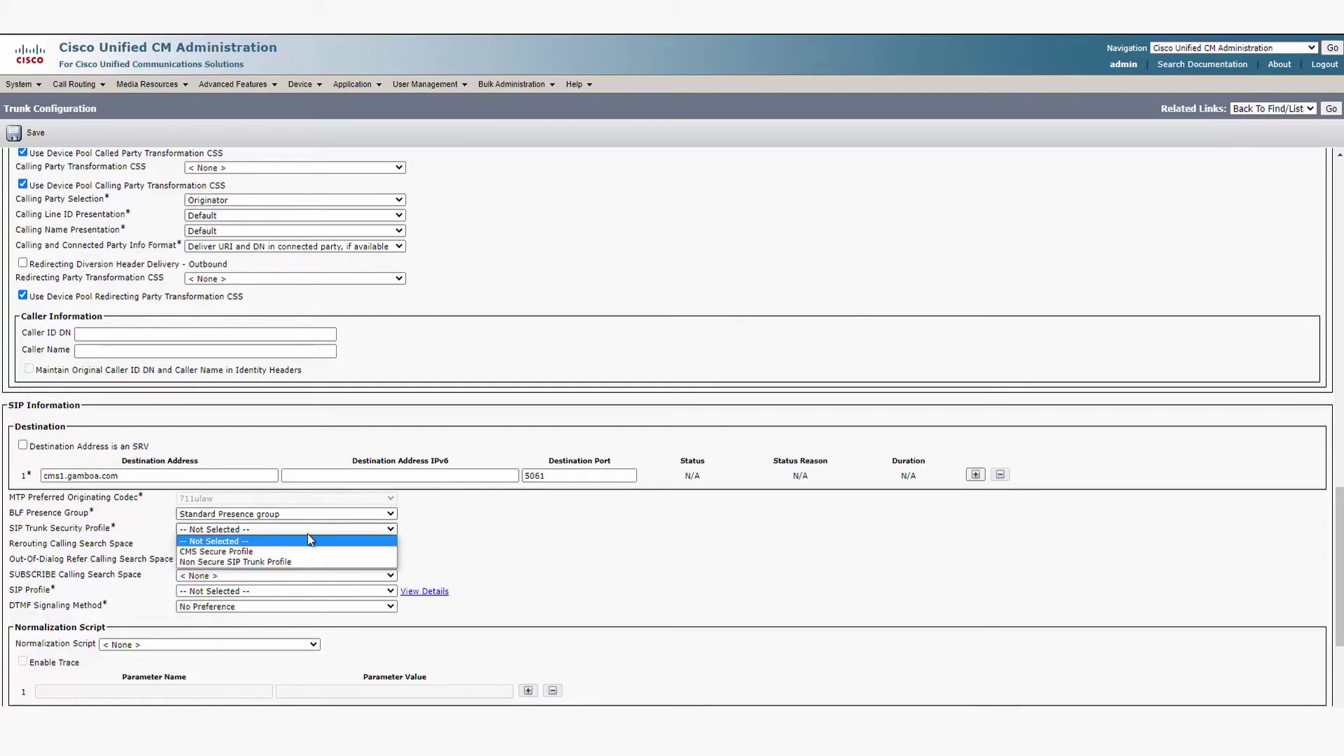
{"action": "left_click", "coordinate": [278, 550]}
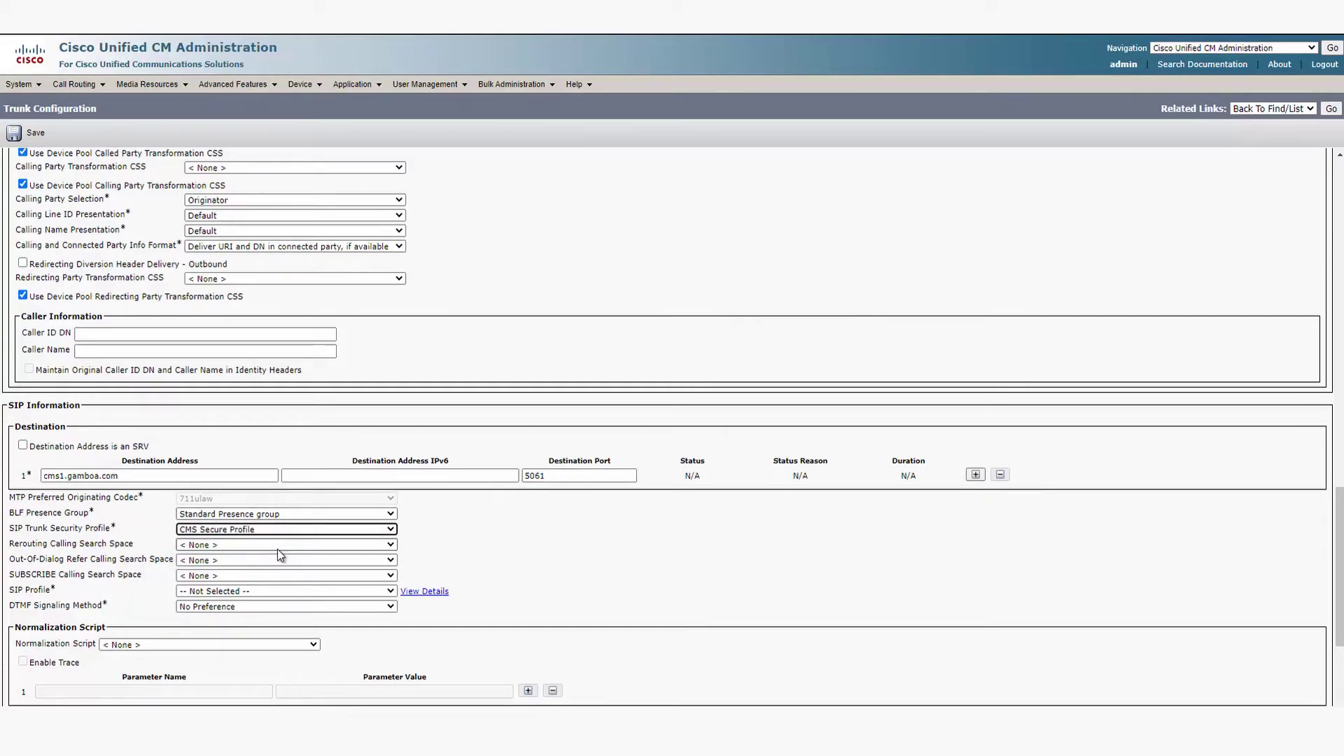
- Choose the TelePresence Conferencing SIP profile and cisco-meeting-server-interop script, then save the trunk
{"action": "left_click", "coordinate": [267, 590]}
{"action": "left_click", "coordinate": [288, 640]}
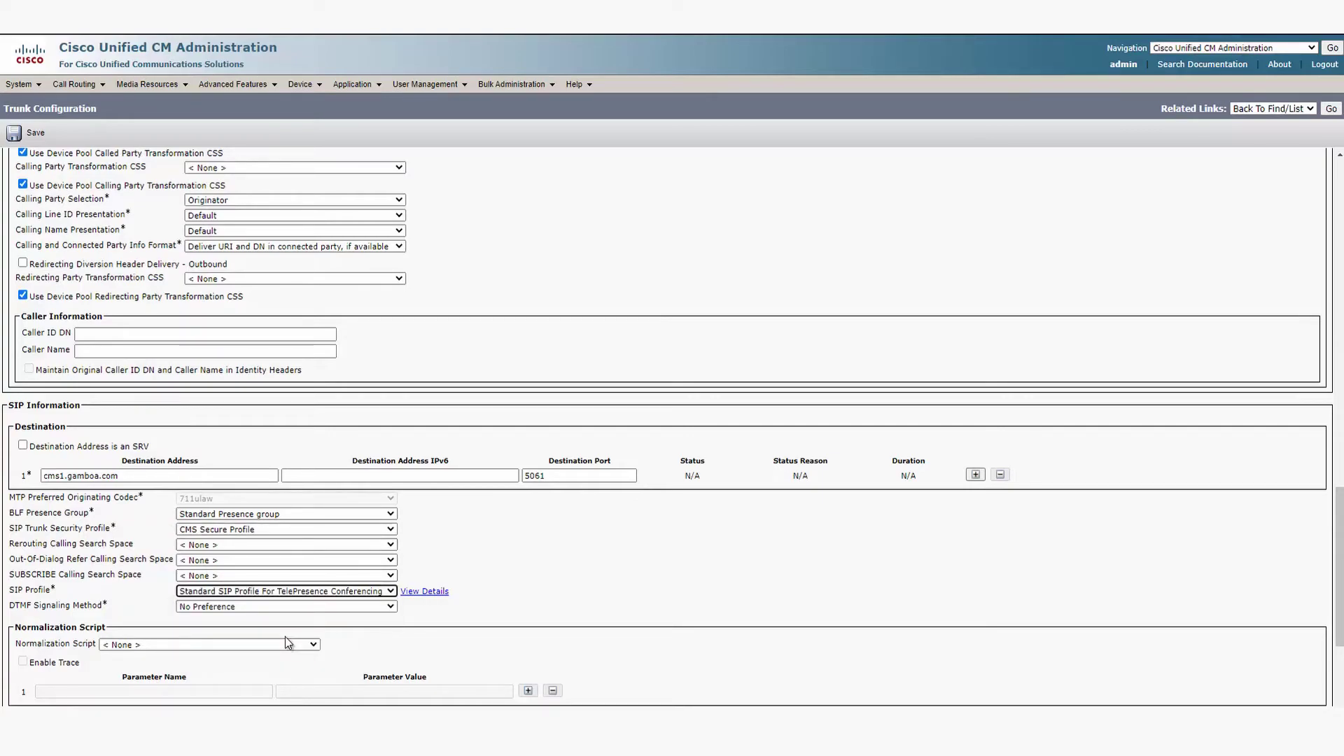
{"action": "left_click", "coordinate": [266, 642]}
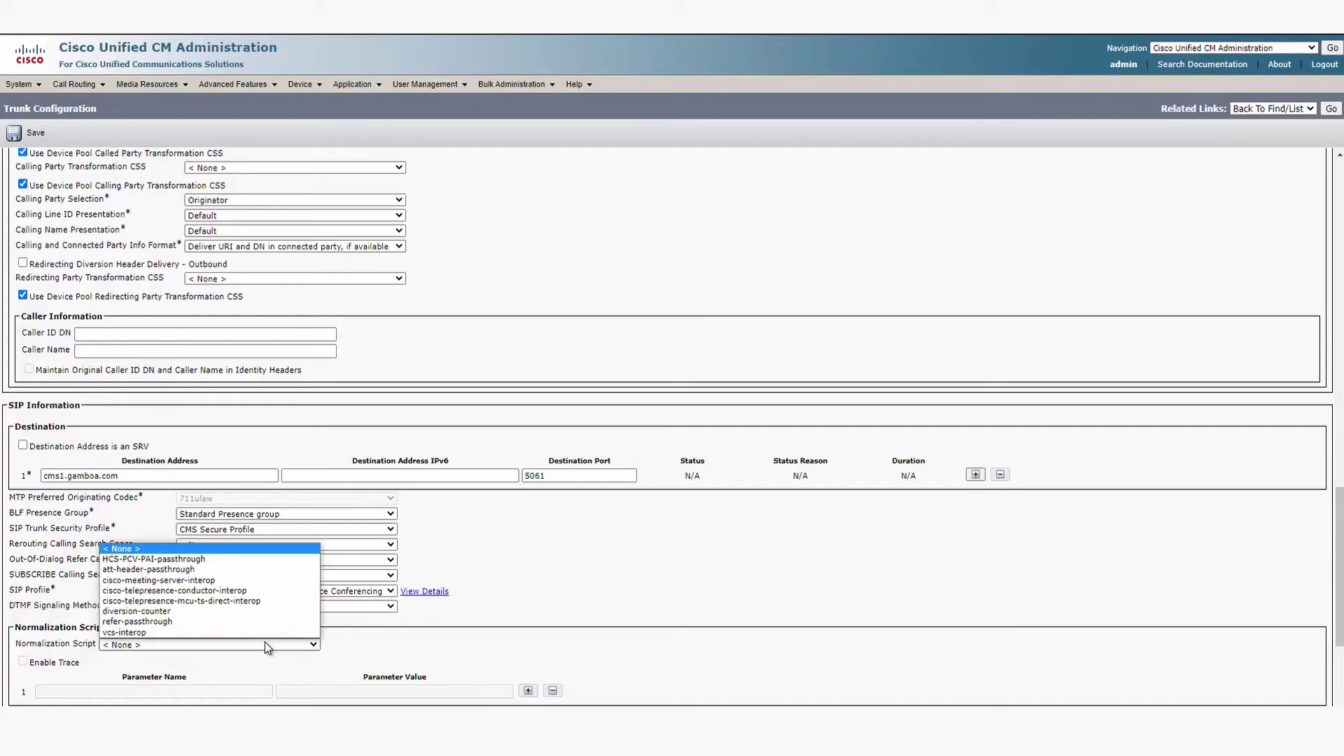
{"action": "left_click", "coordinate": [258, 580]}
{"action": "scroll", "coordinate": [258, 578], "scroll_direction": "down", "scroll_amount": 1}
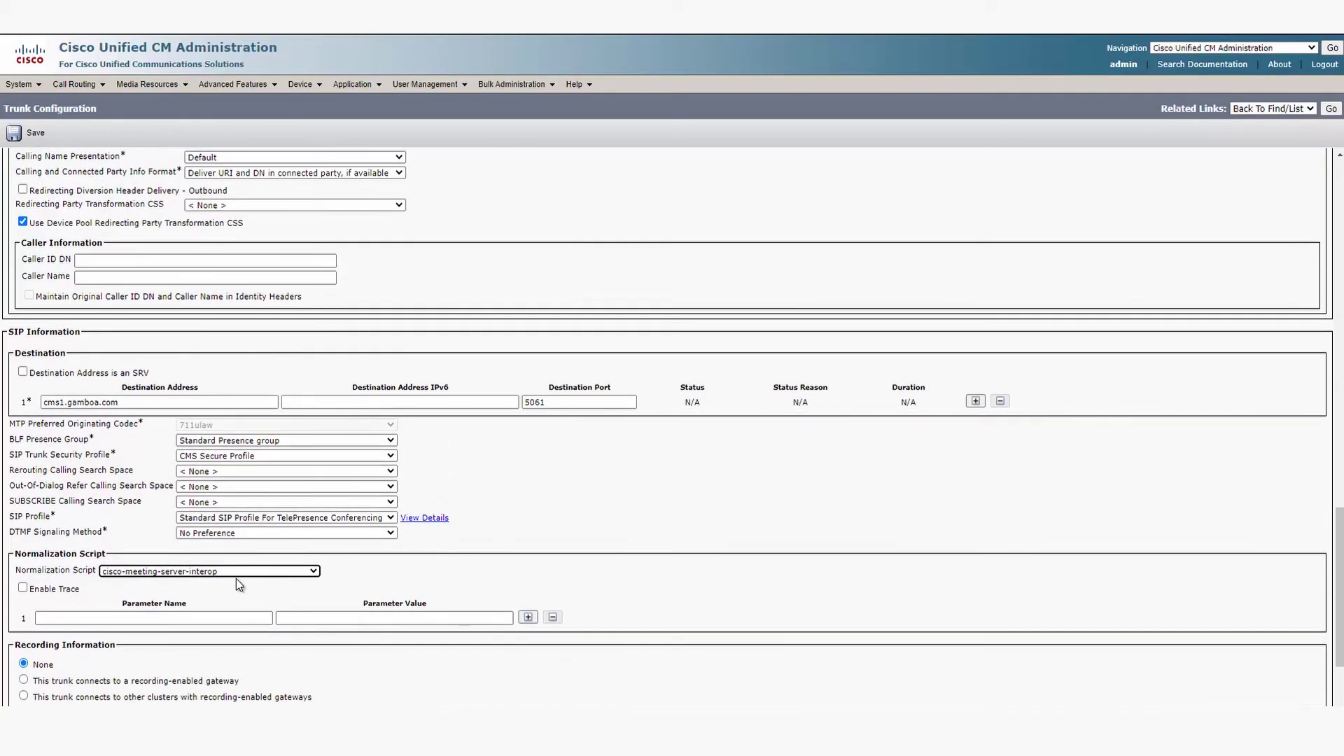
{"action": "scroll", "coordinate": [229, 577], "scroll_direction": "down", "scroll_amount": 2}
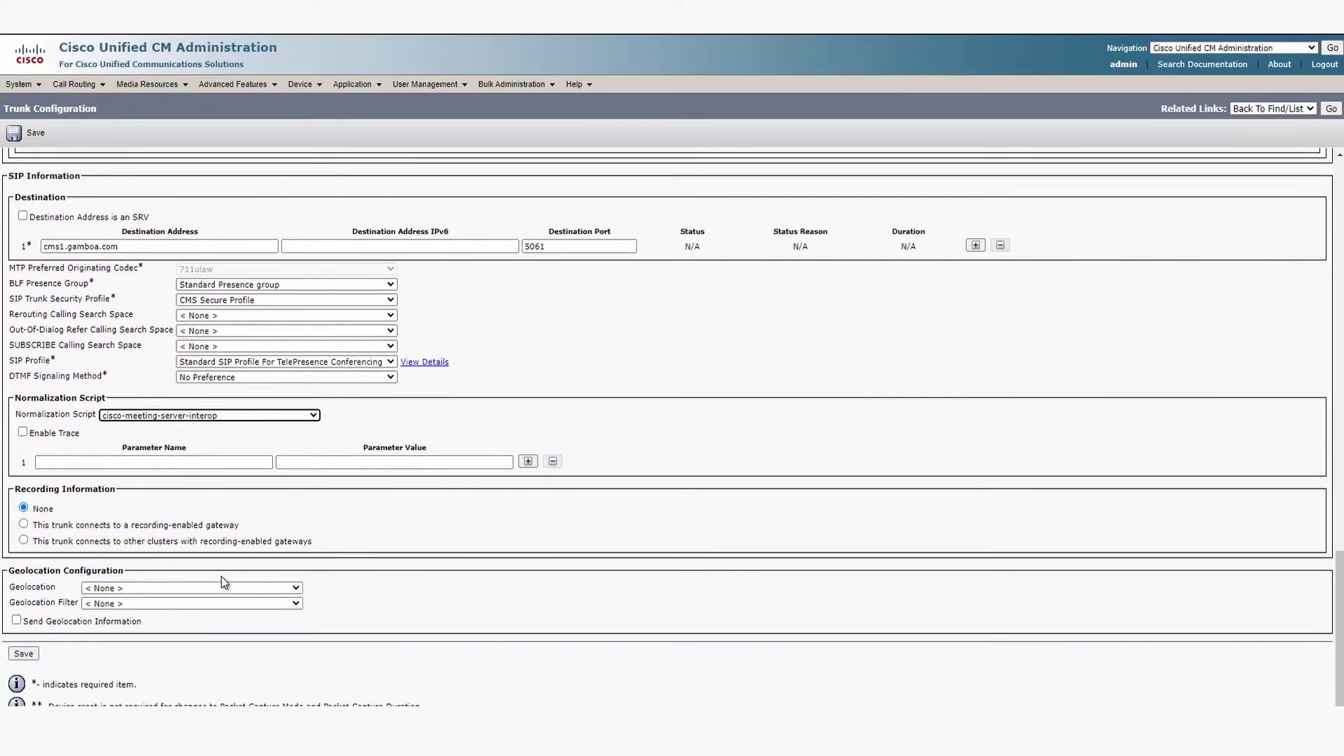
{"action": "left_click", "coordinate": [26, 655]}
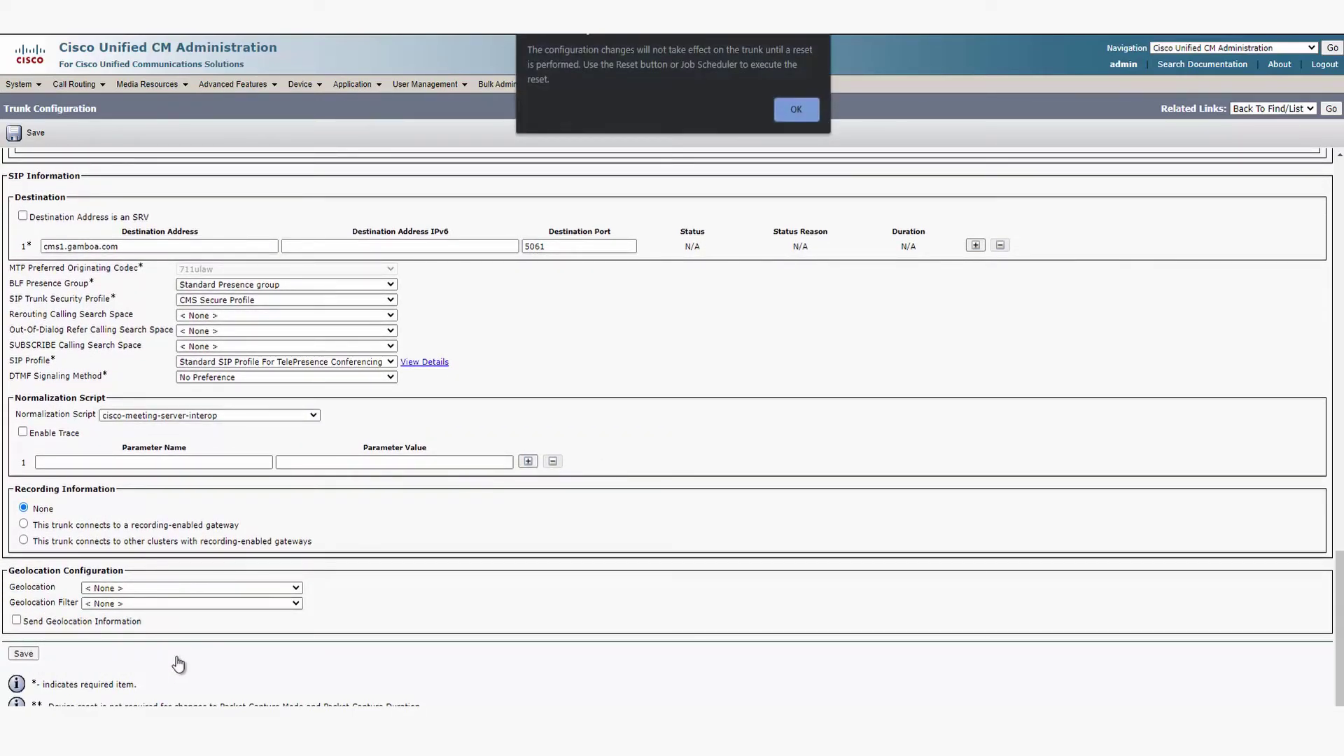
{"action": "left_click", "coordinate": [796, 111]}
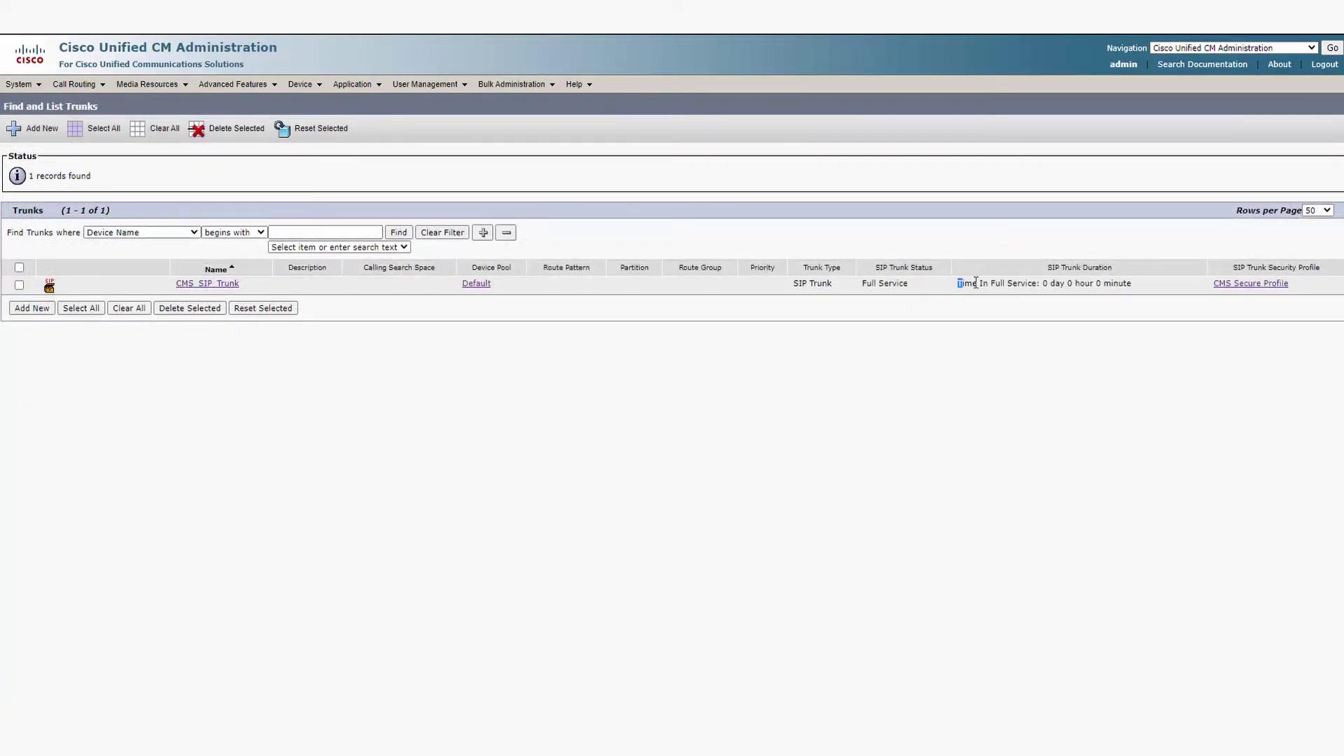
{"action": "left_click_drag", "start_coordinate": [957, 283], "coordinate": [1137, 283]}
{"action": "left_click", "coordinate": [765, 351]}
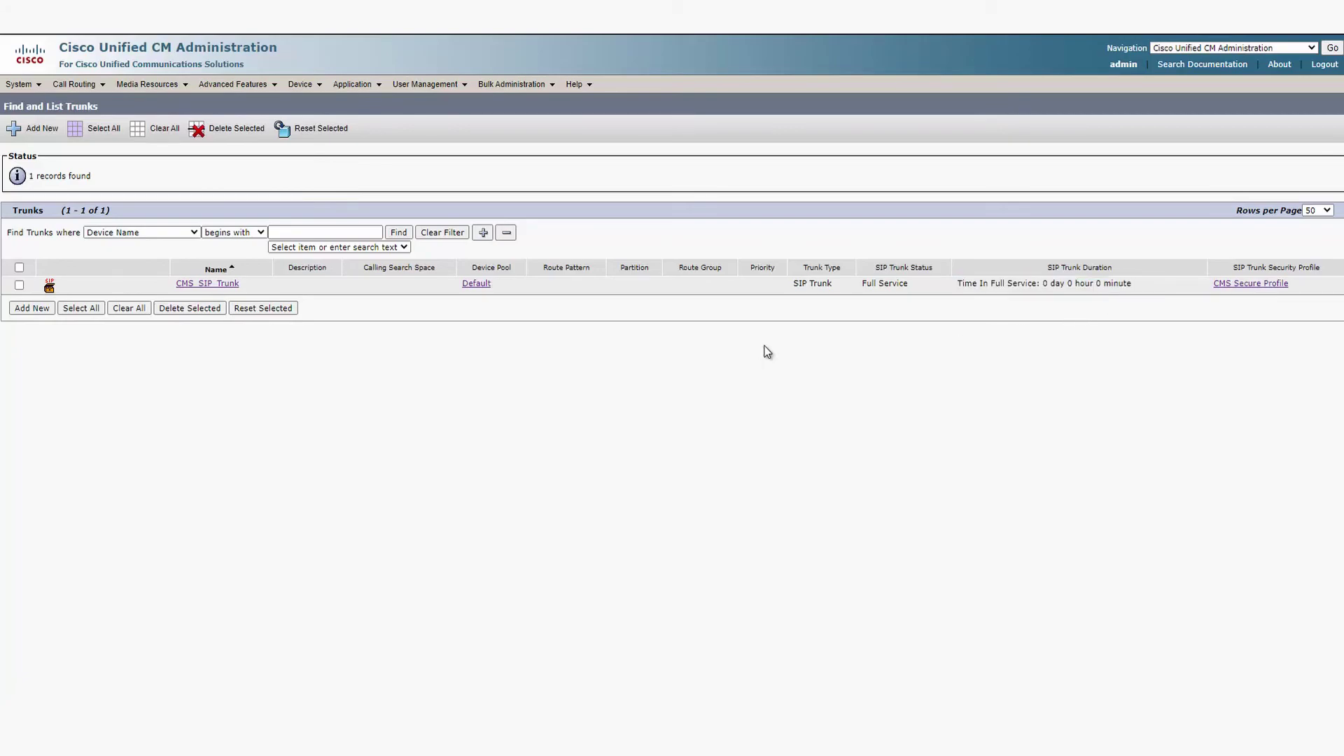